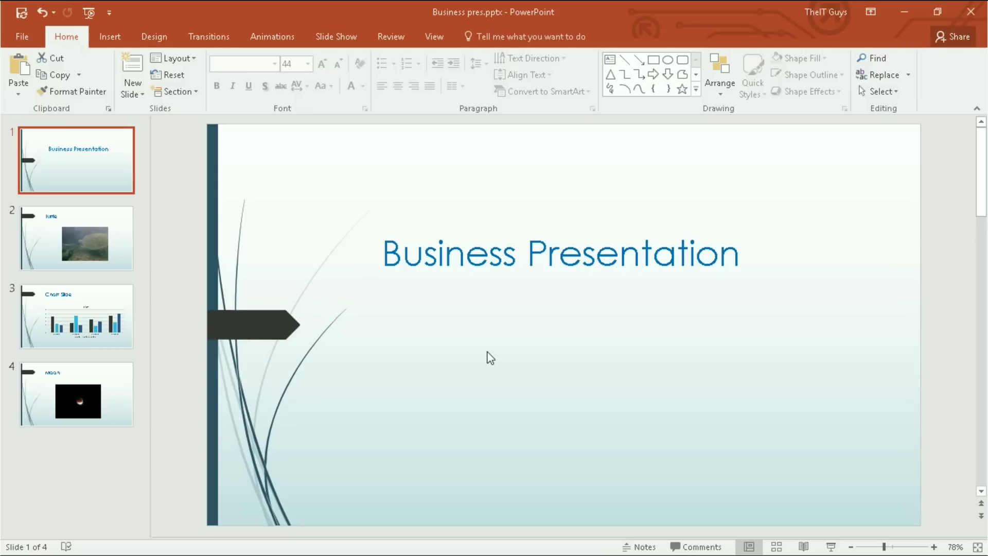
Step: Duplicate the title slide, then delete the copy so the deck is back to four slides
right_click(114, 185)
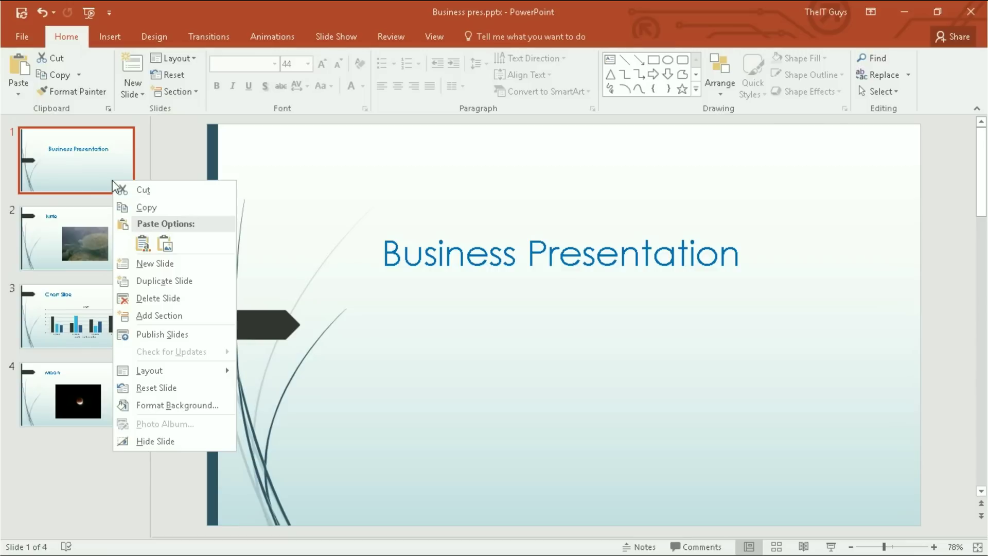
click(164, 281)
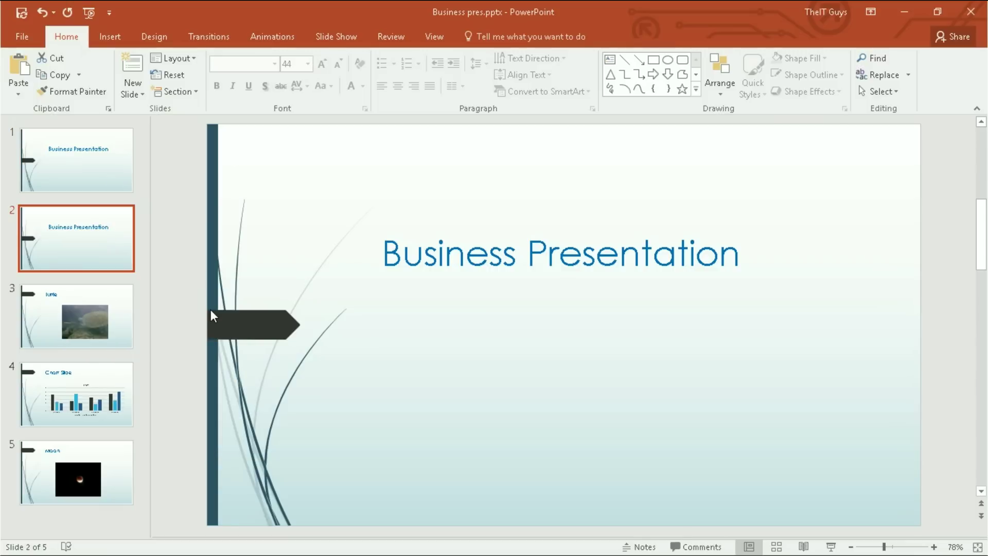
right_click(115, 255)
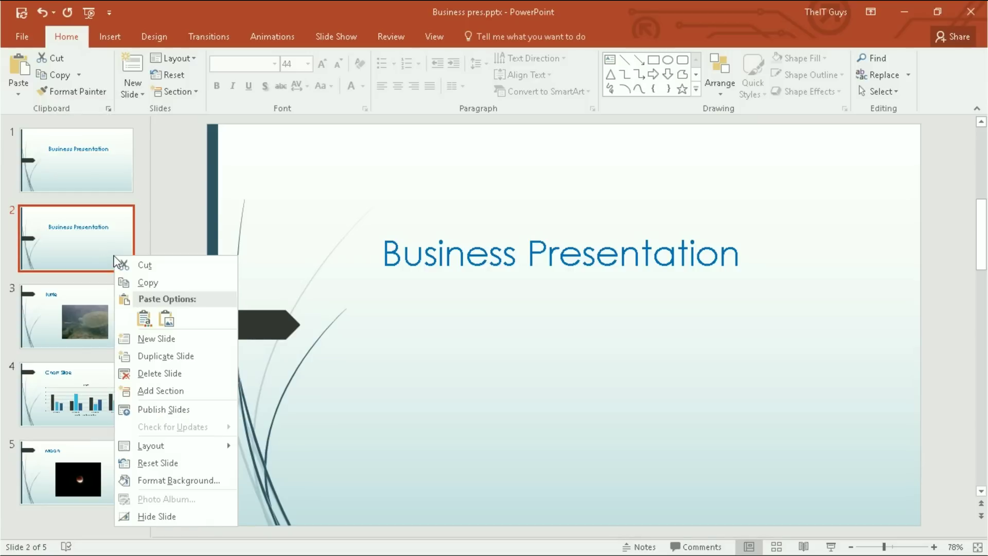
click(202, 373)
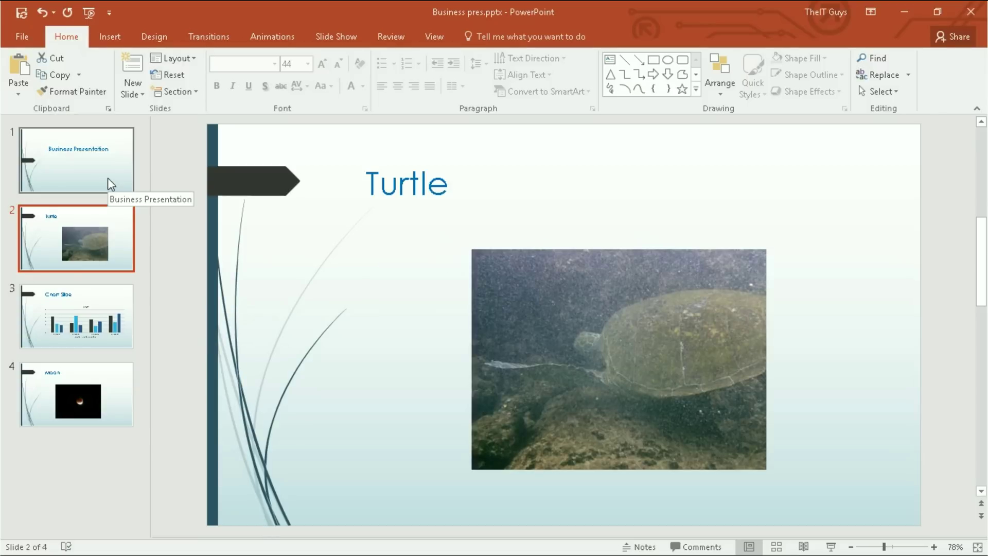
click(107, 178)
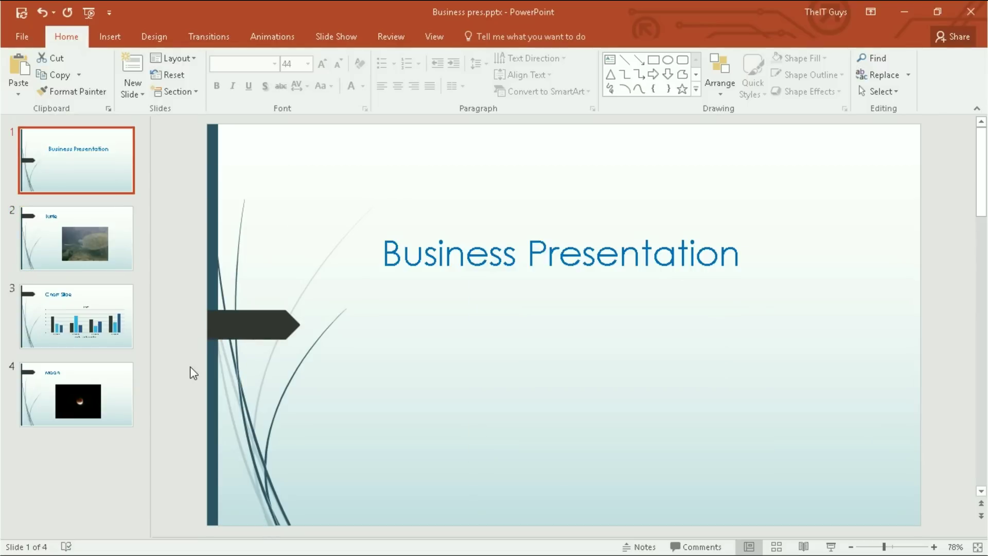
Step: Switch to Slide Master view and select the top-level slide master
click(443, 40)
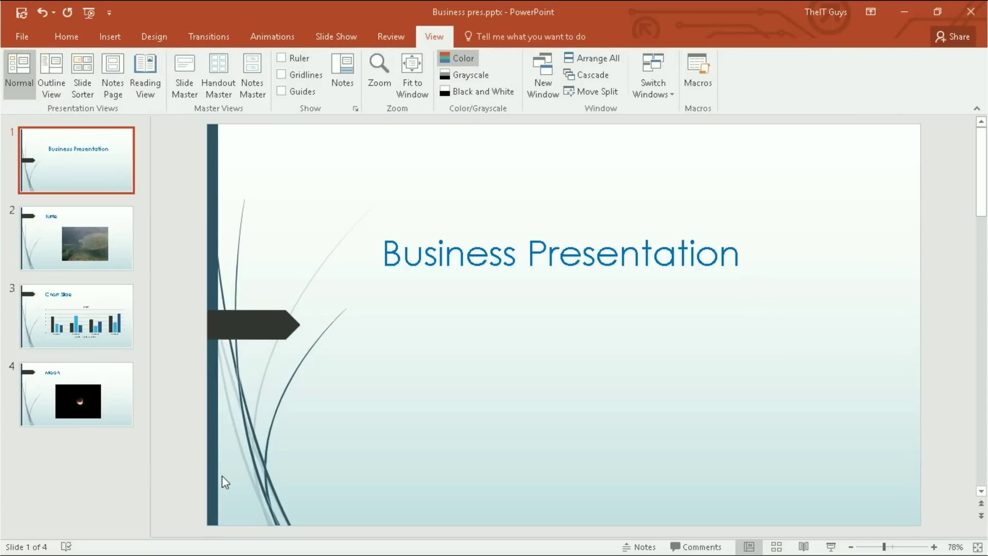
click(186, 70)
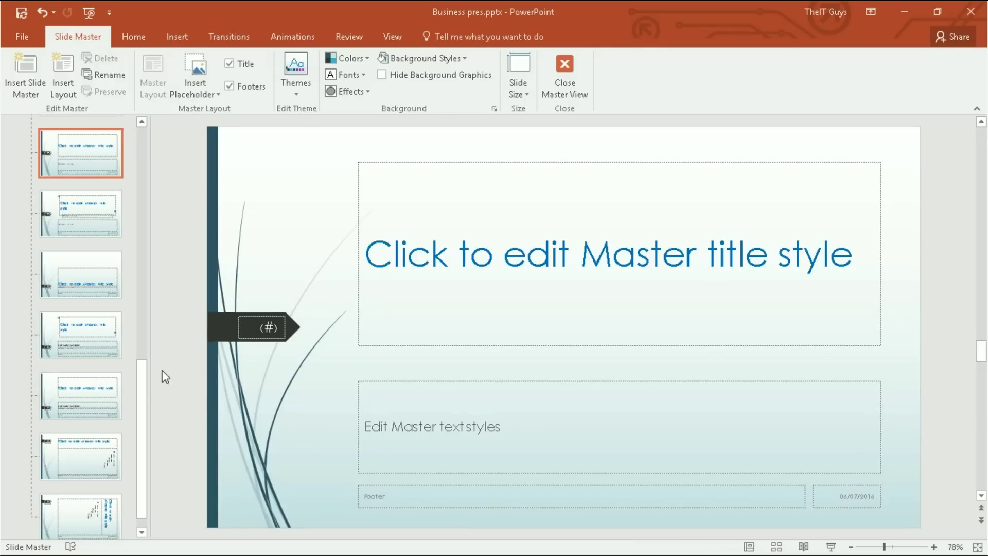
drag(141, 393, 121, 119)
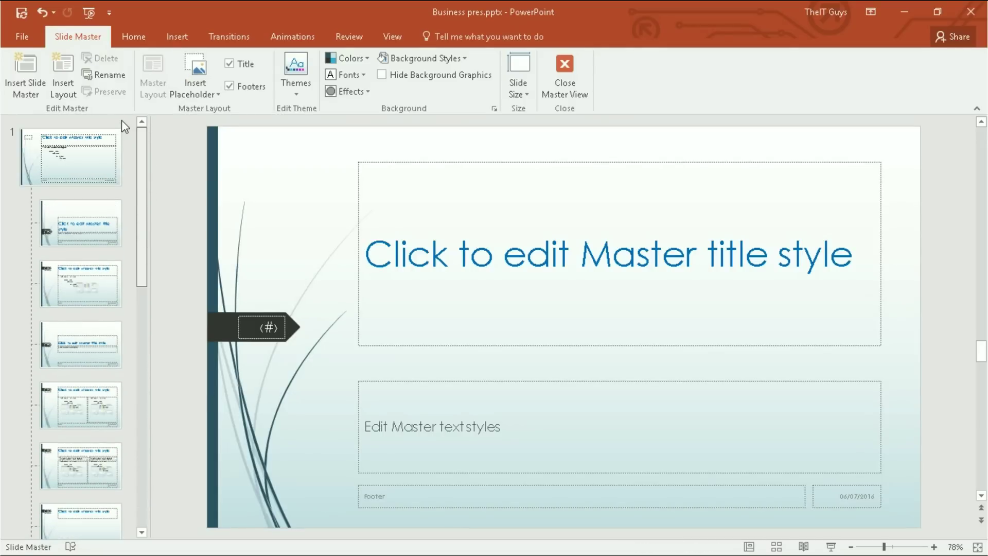
click(104, 156)
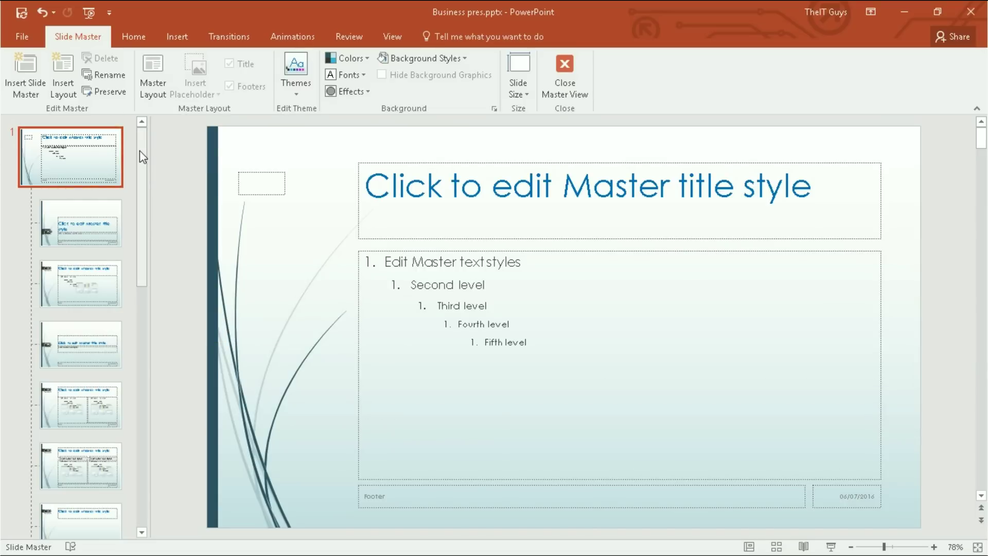
drag(142, 157, 137, 413)
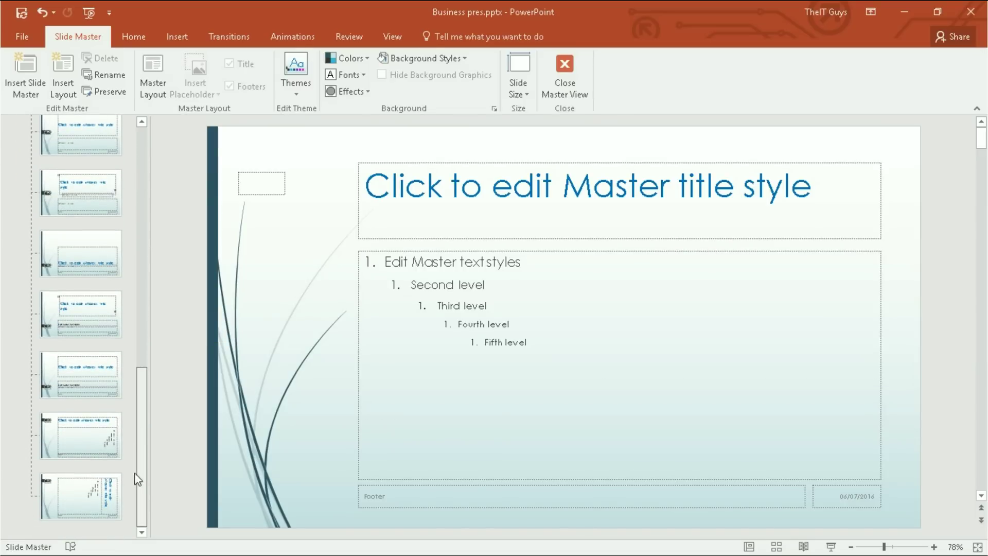
drag(134, 473, 160, 148)
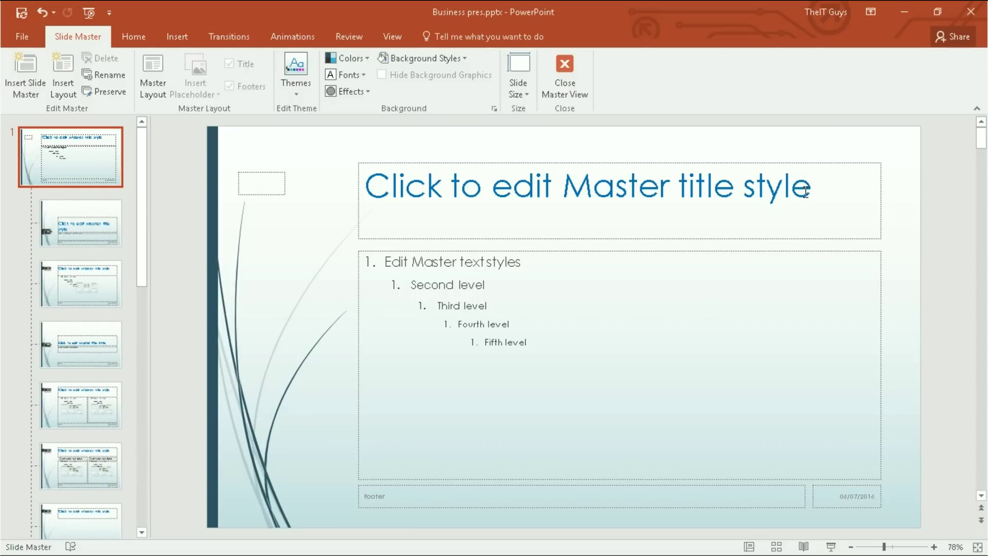
Step: Set the master title to Arial Rounded MT Bold, 60 pt, in blue-grey
drag(809, 191, 363, 192)
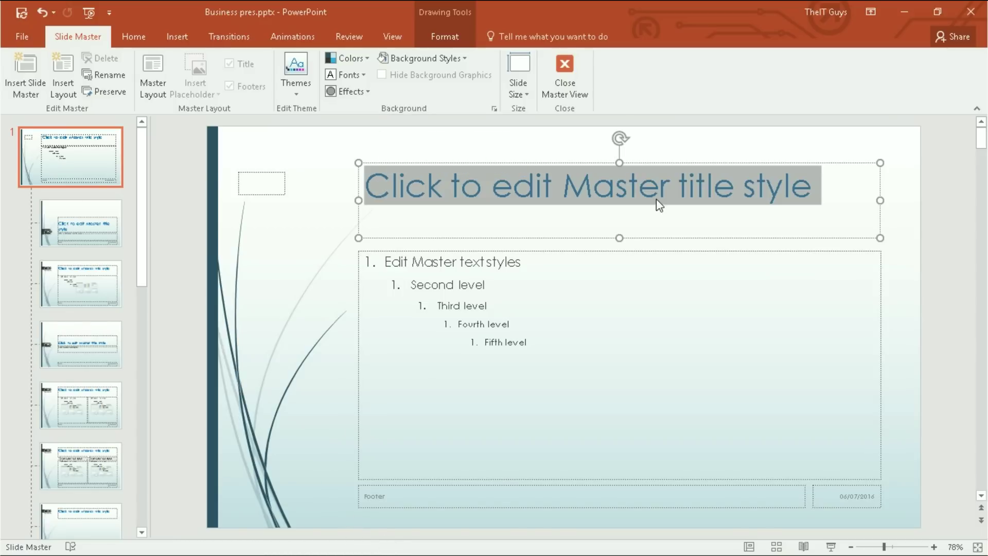
click(150, 34)
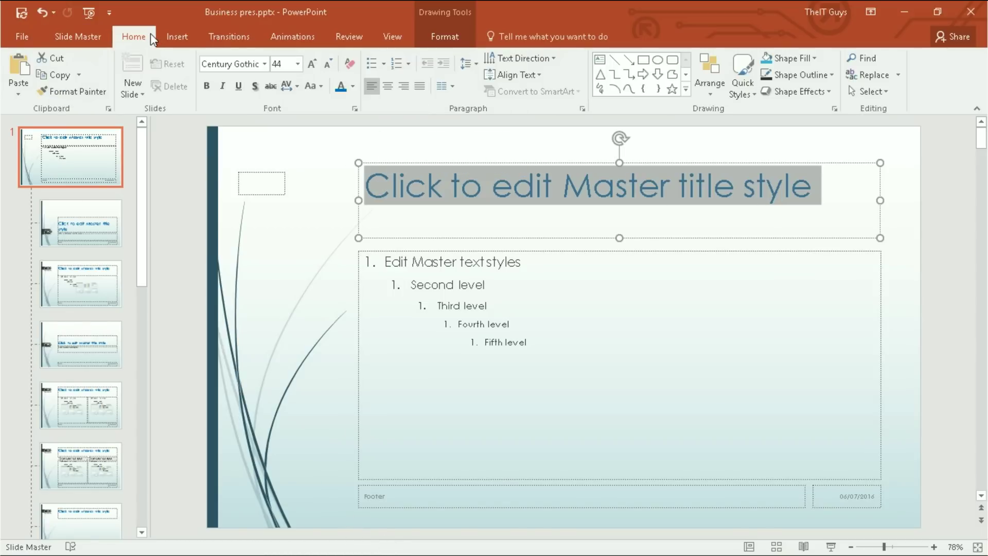
click(264, 64)
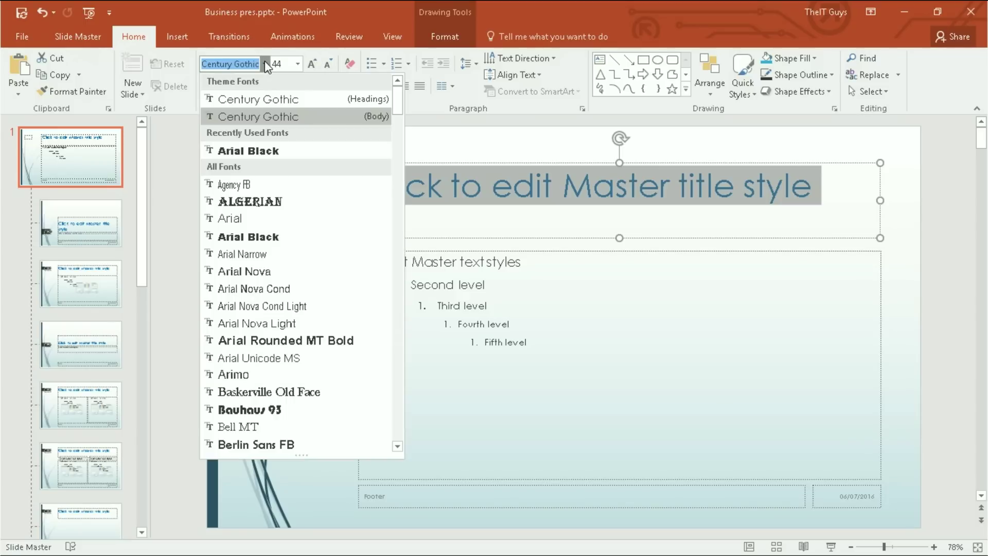
click(308, 344)
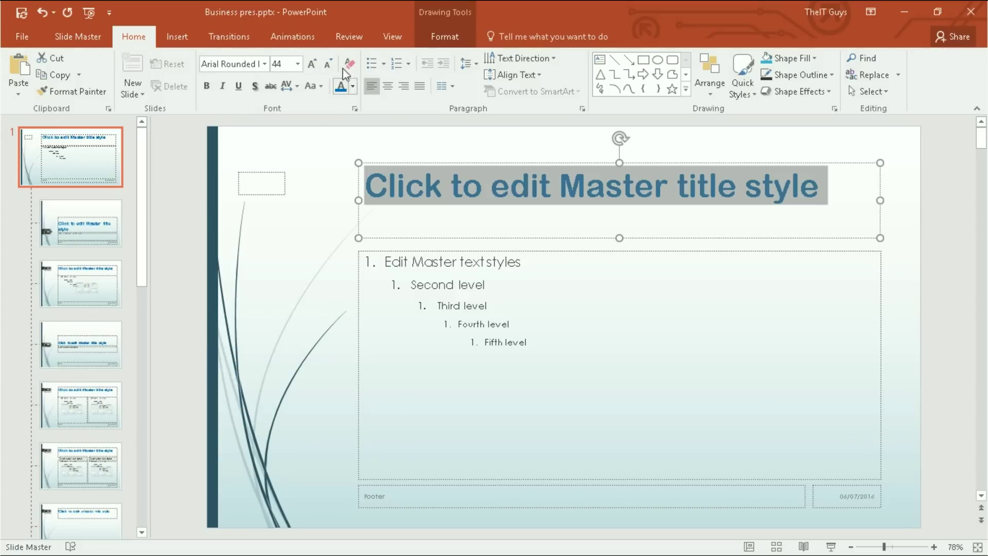
click(313, 64)
click(313, 64)
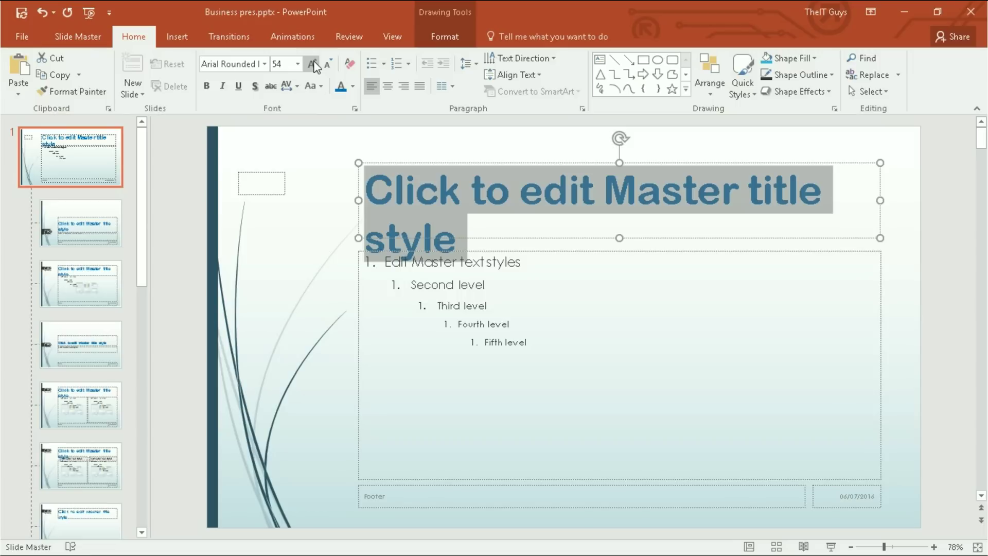
click(312, 64)
click(352, 85)
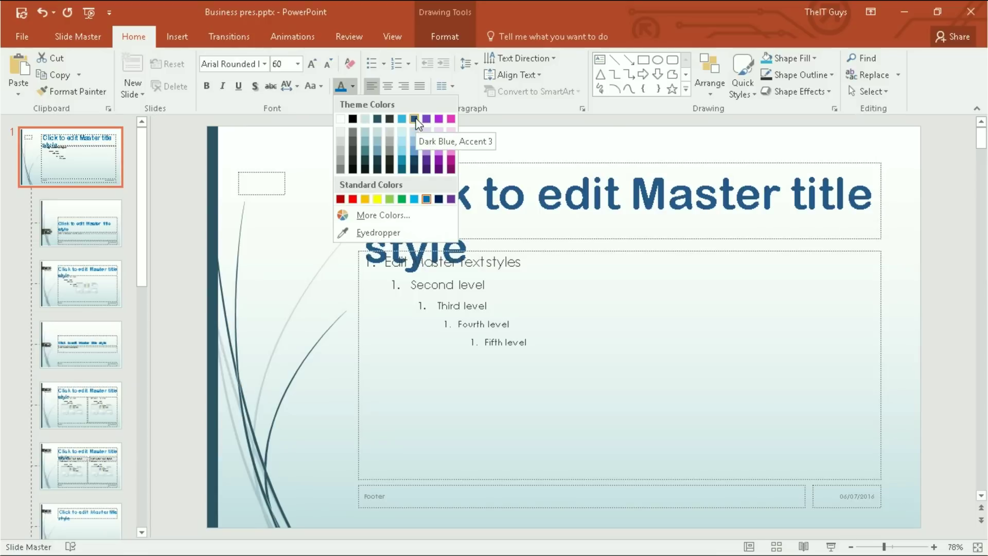
click(379, 157)
Step: Close Master View to return to Normal view
click(366, 145)
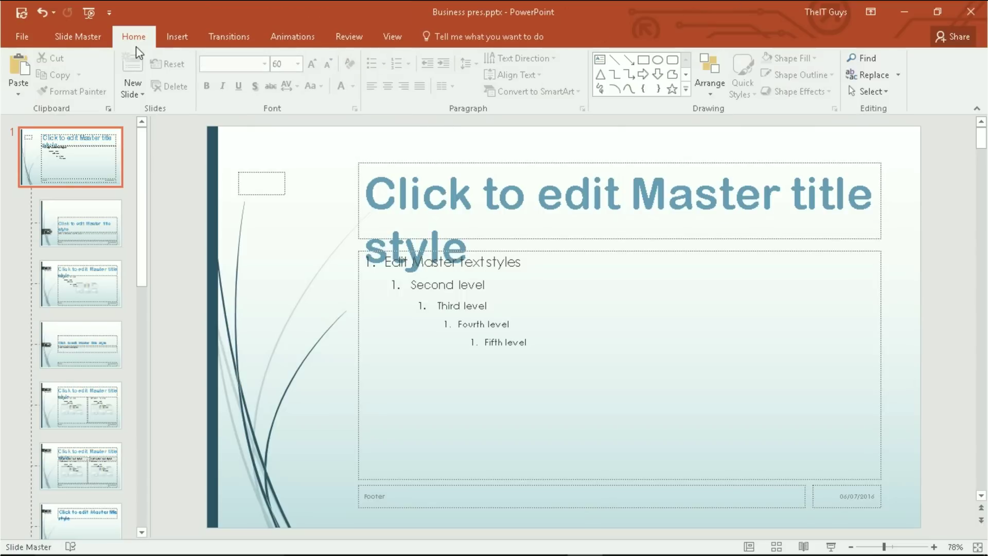
click(98, 35)
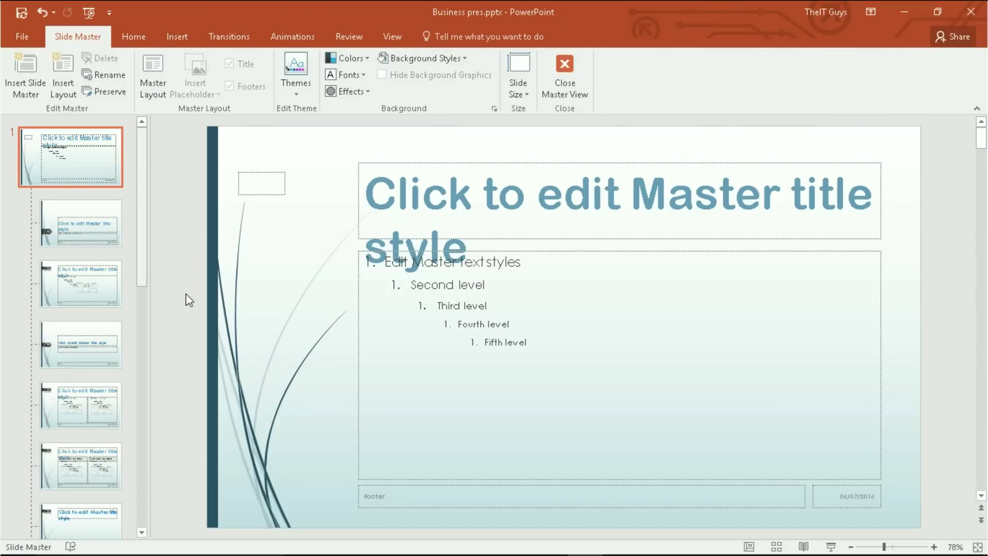
click(565, 90)
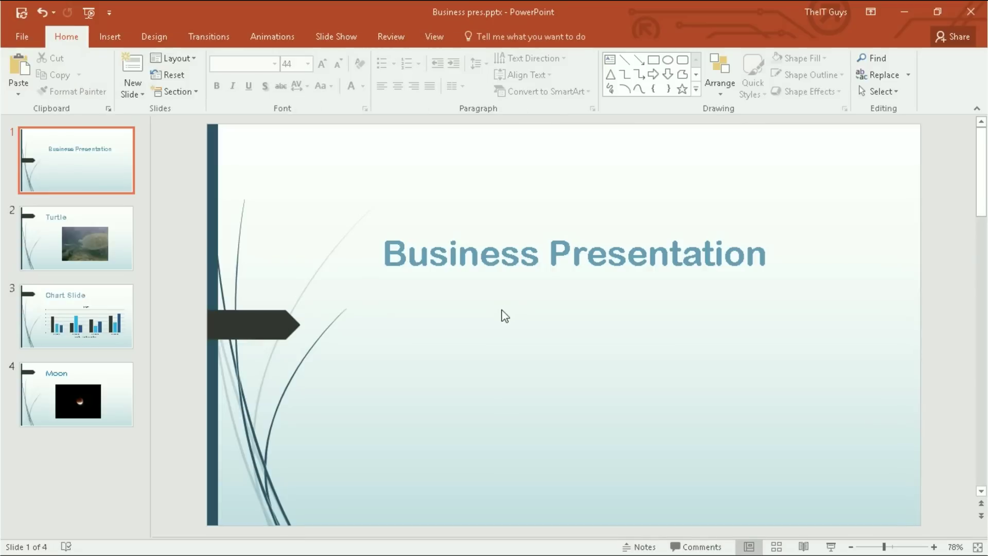
Step: Review the Turtle, Chart Slide and Moon slides' titles, then re-enter Slide Master view
click(121, 255)
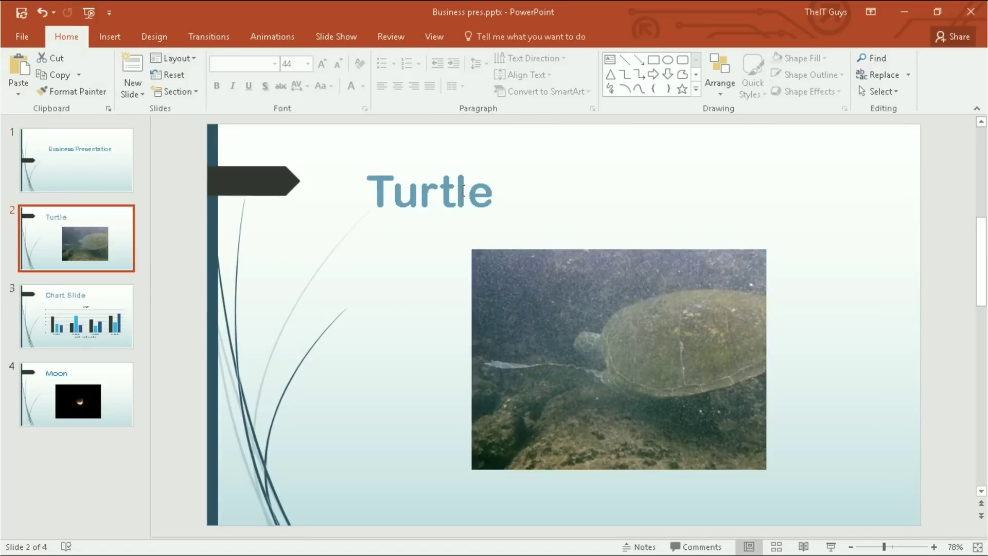
click(117, 311)
click(122, 401)
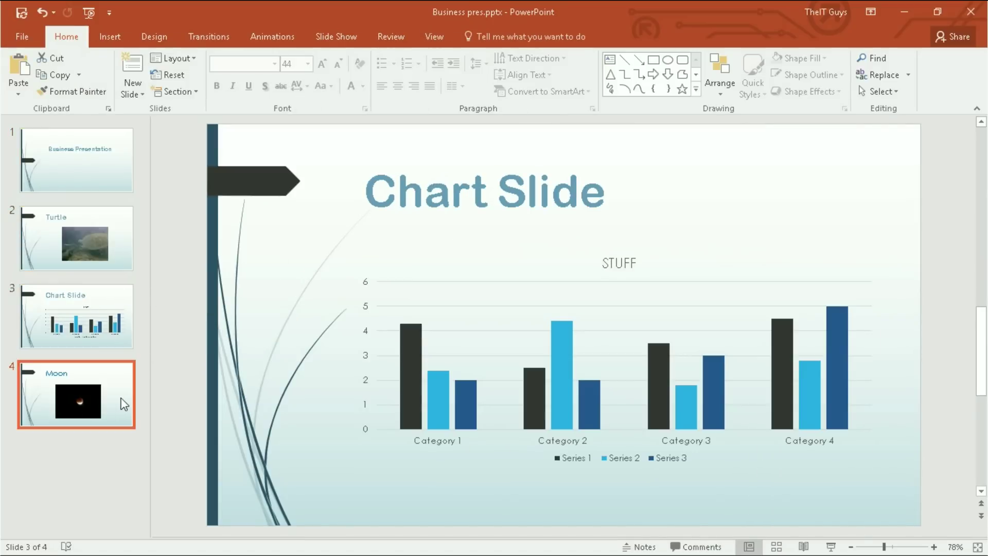
click(118, 174)
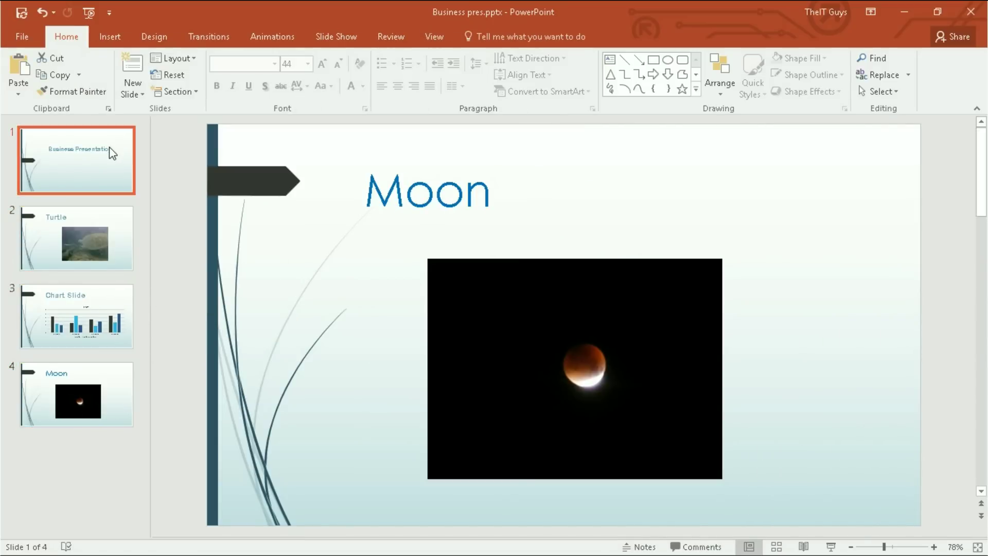
click(123, 390)
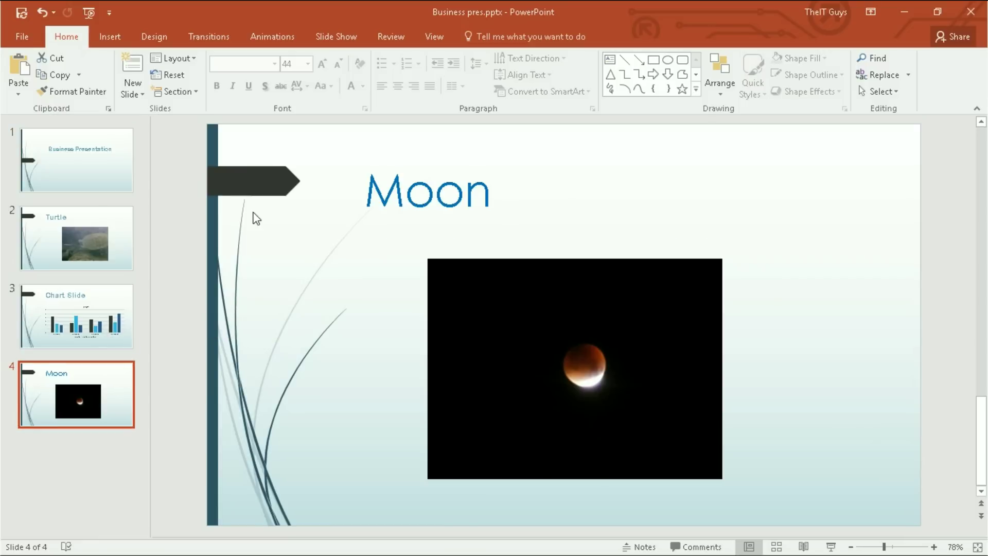
click(110, 138)
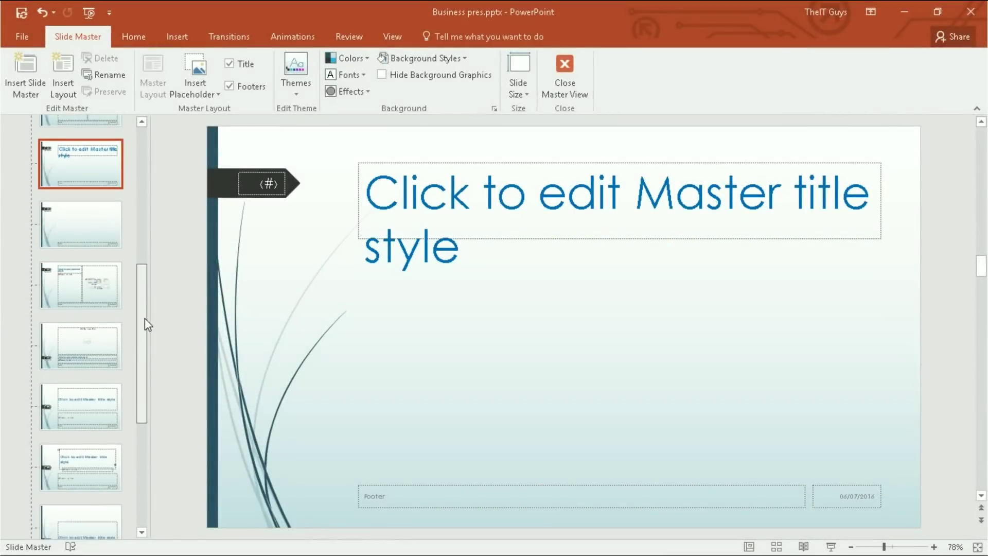
Step: Use Format Painter to copy the Two Content layout's title style onto the Title Only layout
drag(145, 324, 168, 285)
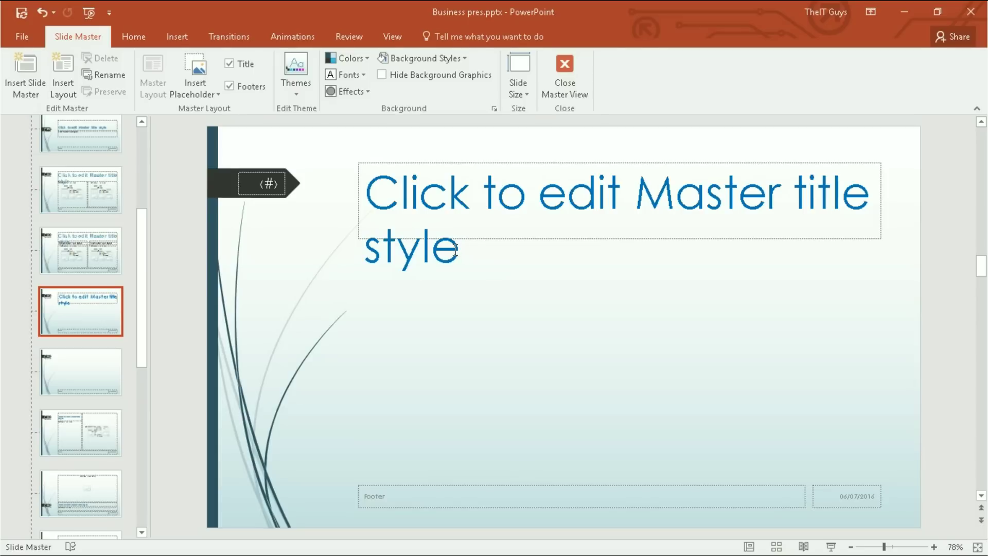
drag(455, 251, 402, 198)
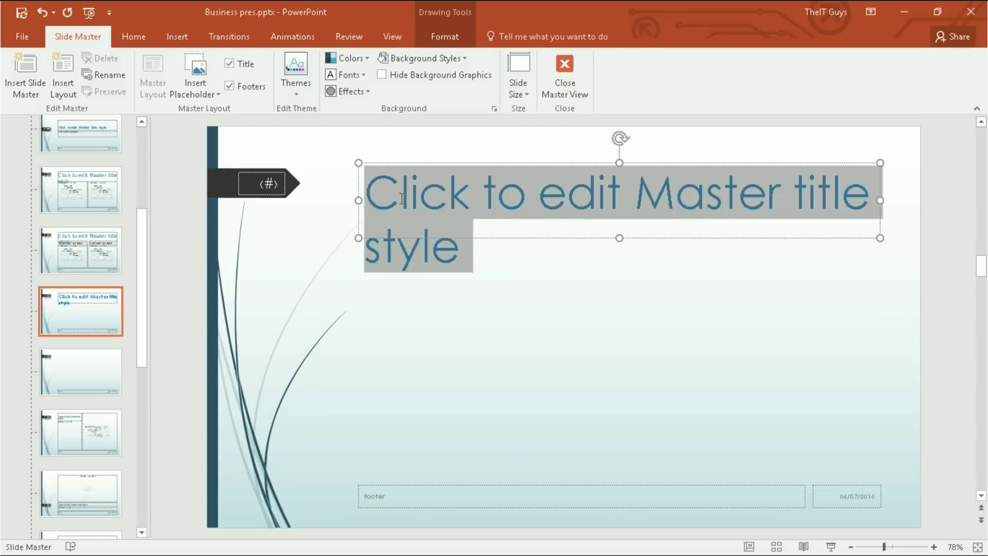
click(484, 258)
drag(464, 252, 388, 198)
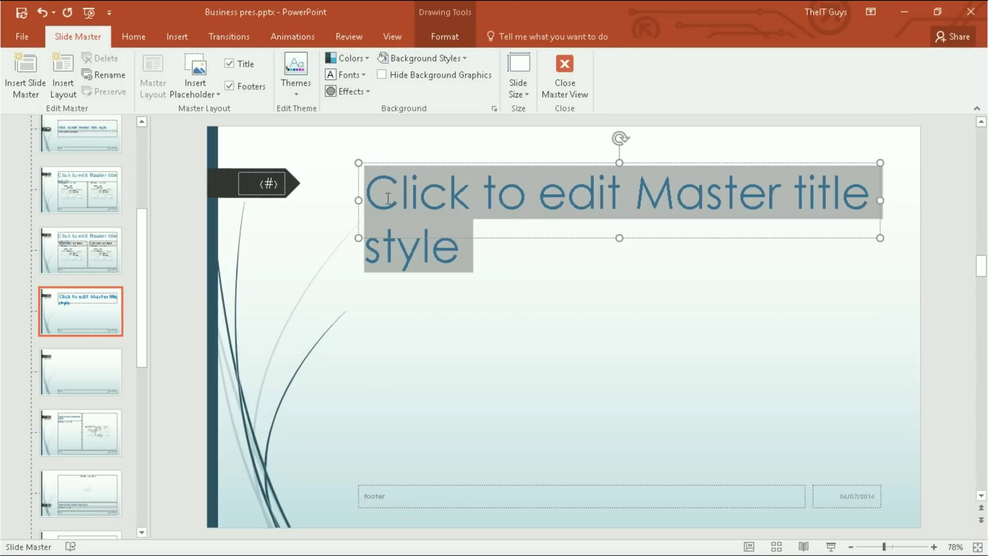
click(76, 257)
drag(445, 196, 535, 198)
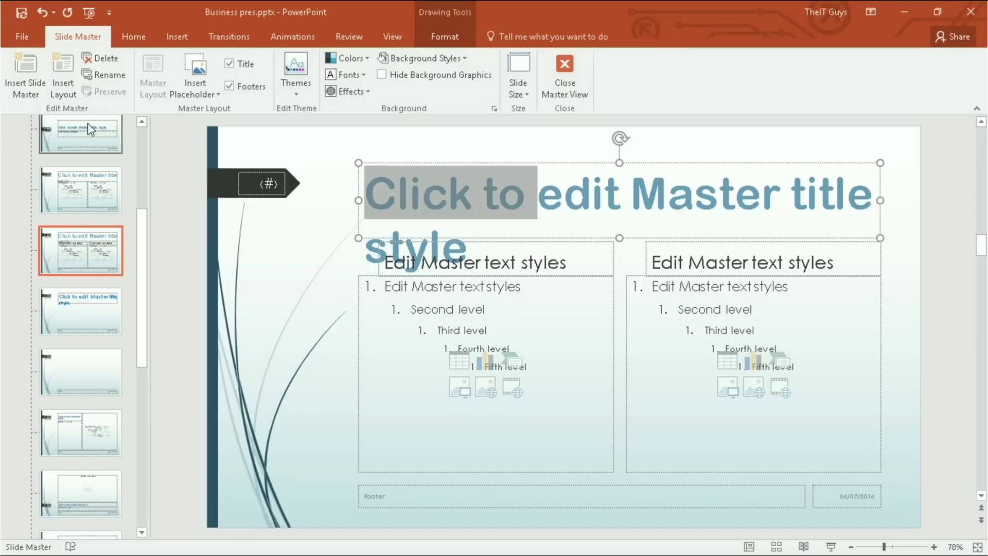
click(134, 36)
click(72, 92)
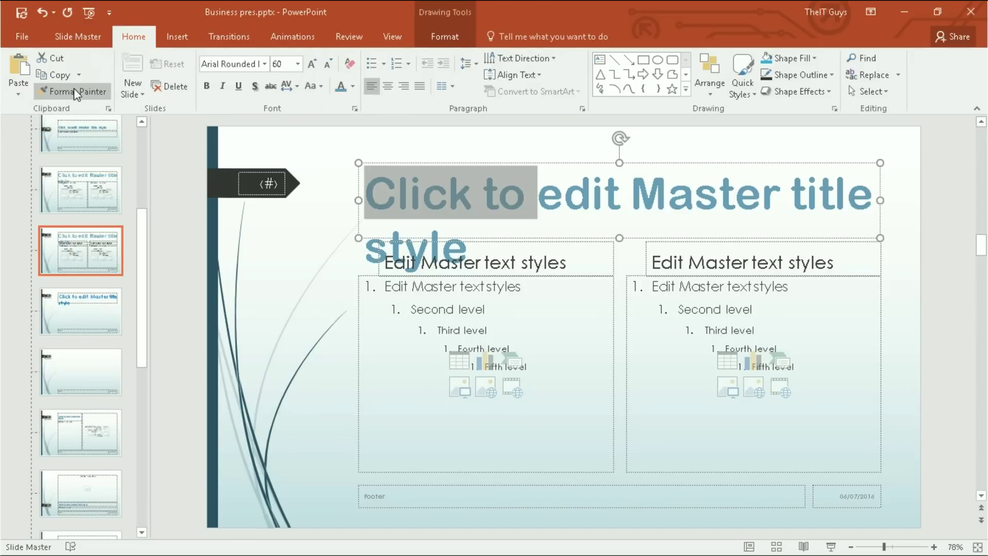
click(97, 324)
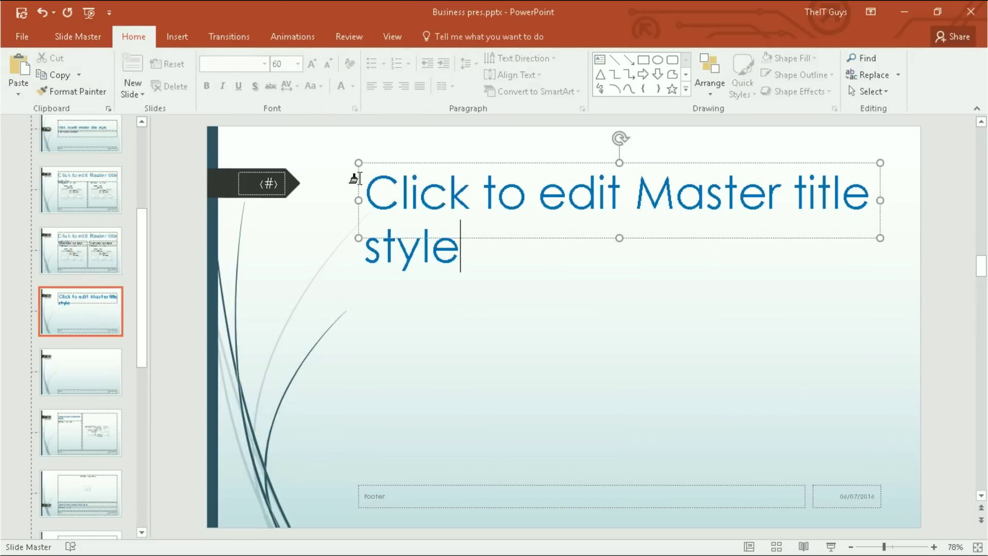
drag(436, 249, 351, 345)
click(335, 298)
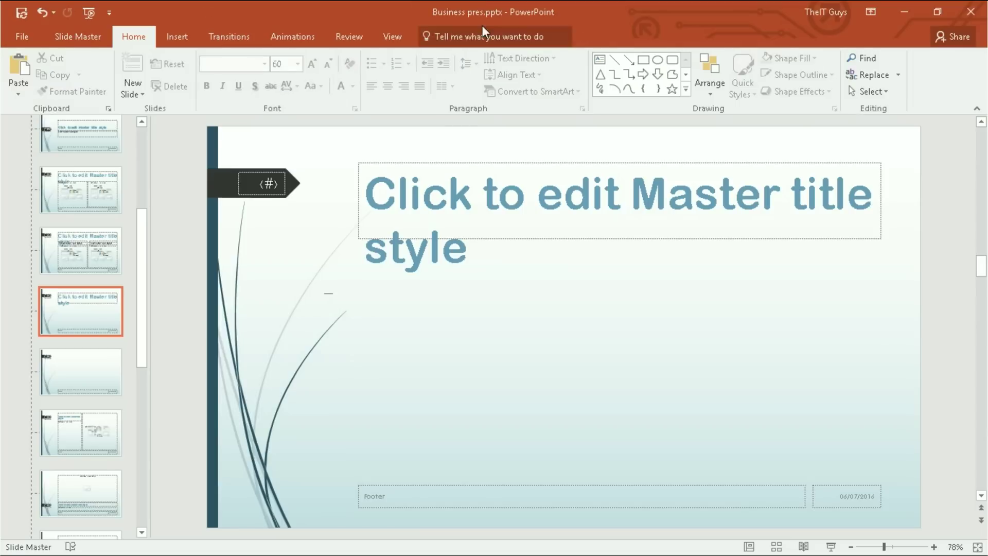
Step: Close Master View and check the restyled title on the Moon slide
click(391, 37)
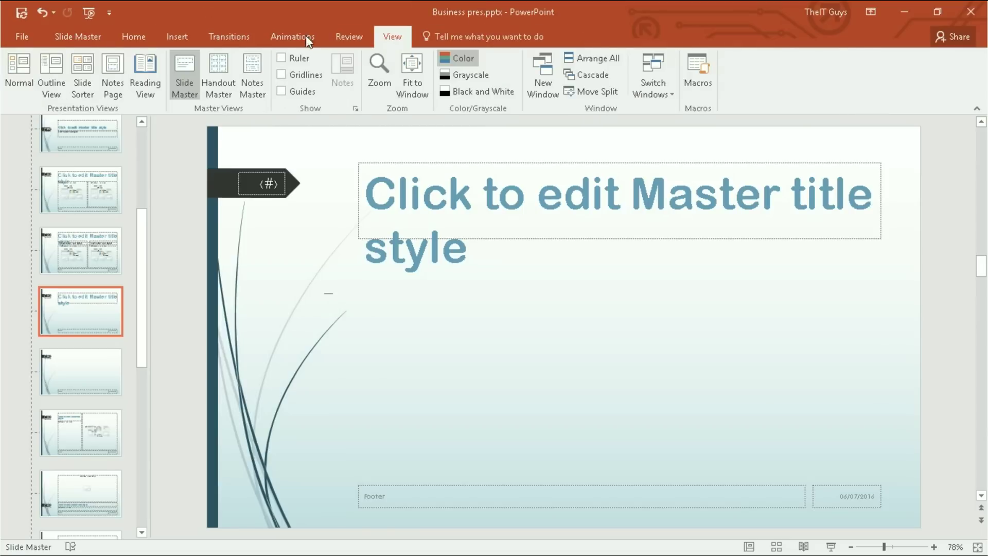
click(78, 36)
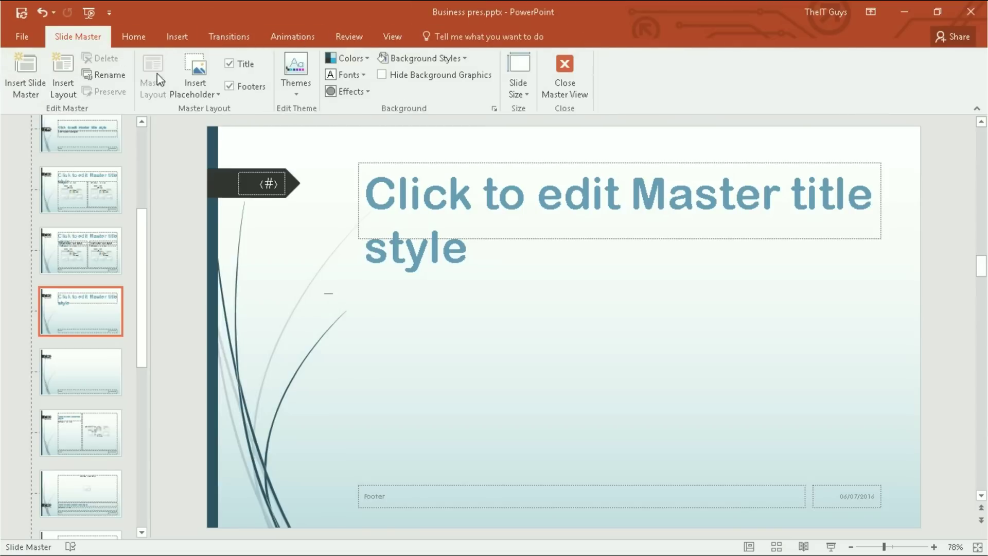
click(547, 75)
click(131, 388)
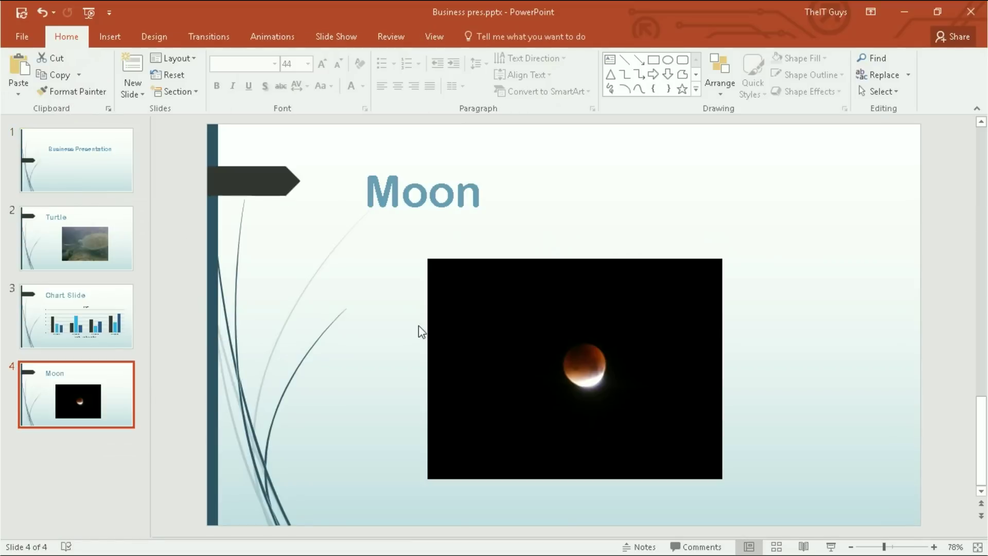
drag(374, 188, 540, 187)
click(357, 316)
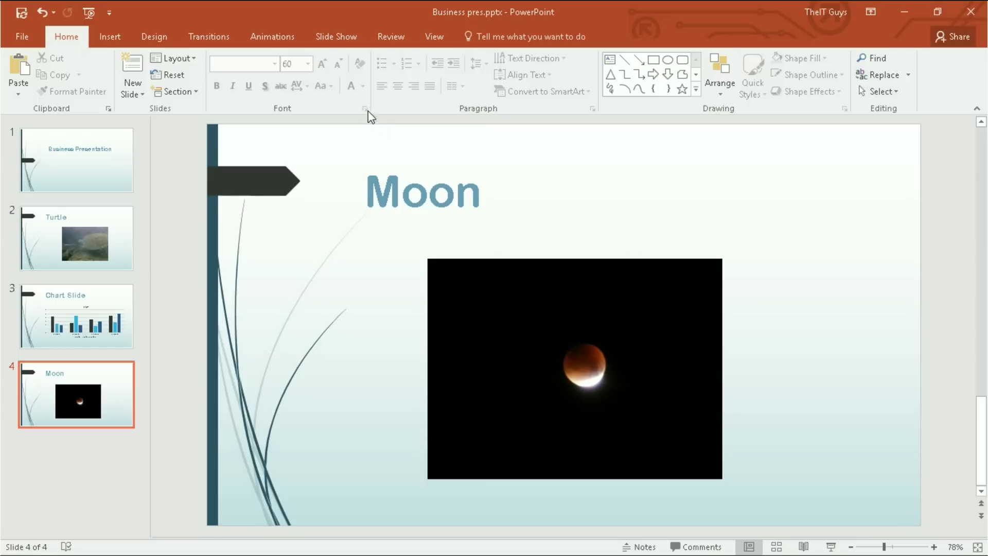
click(433, 37)
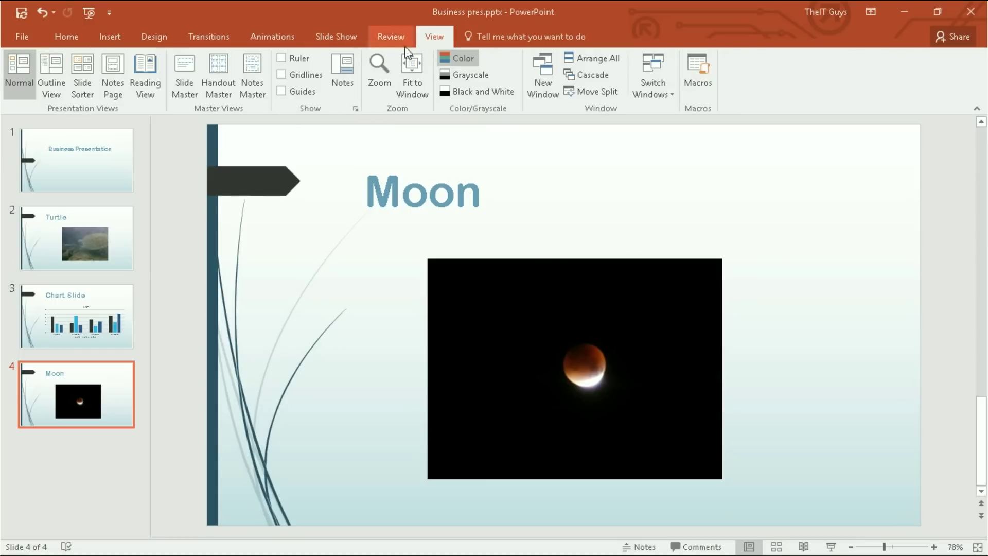
Step: Reopen Slide Master view and insert a new custom layout
click(189, 72)
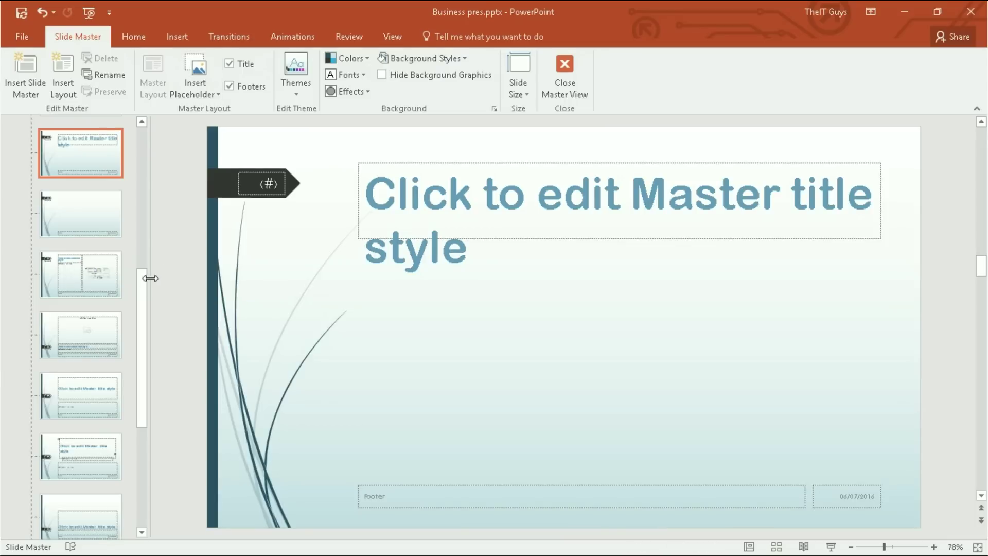
drag(145, 279, 153, 130)
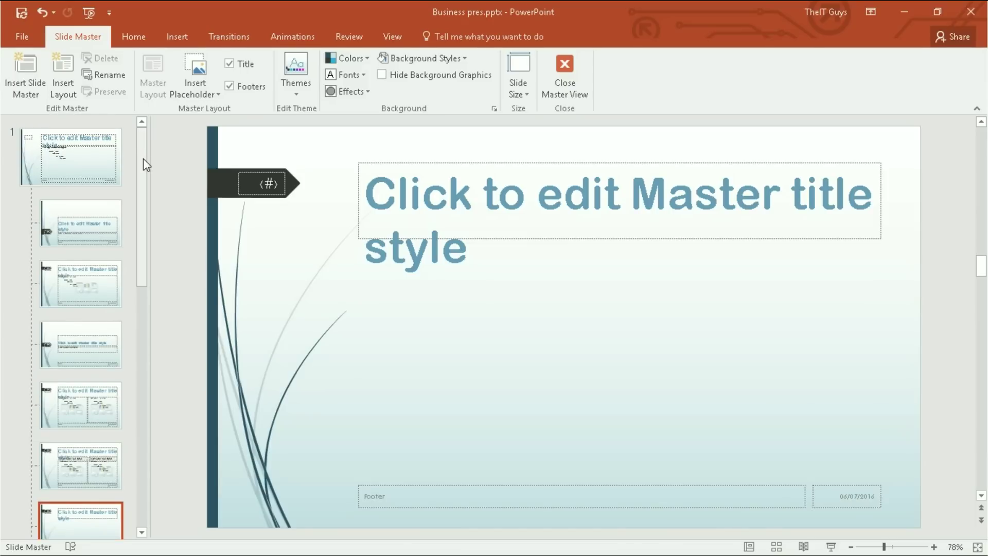
click(66, 70)
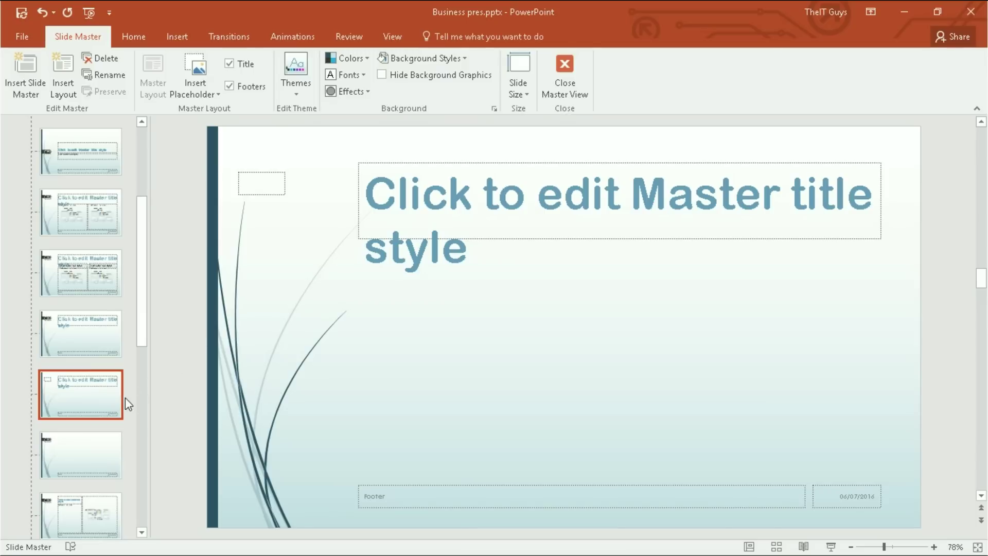
Step: Move the new layout's title placeholder toward the centre and rotate it vertical
click(464, 252)
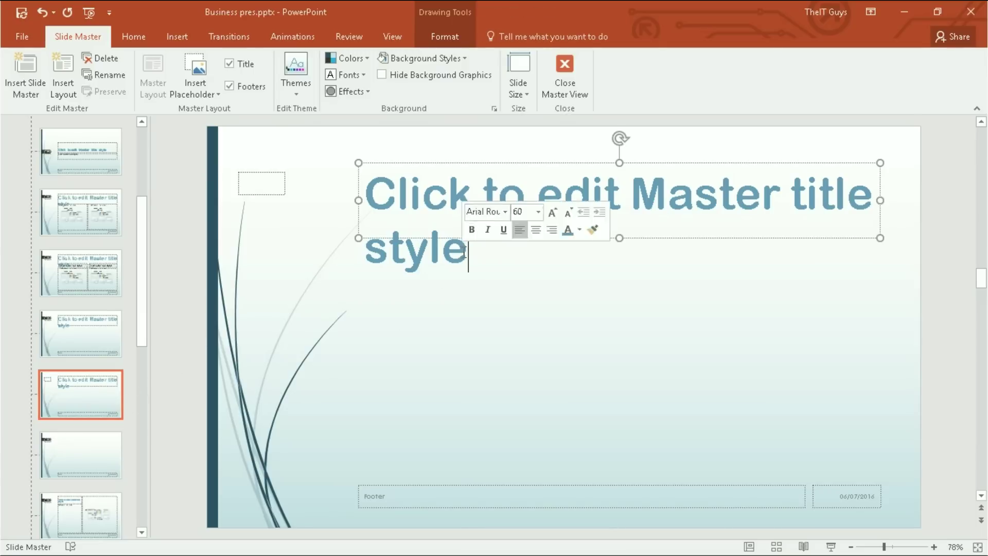
drag(508, 161, 480, 291)
click(591, 278)
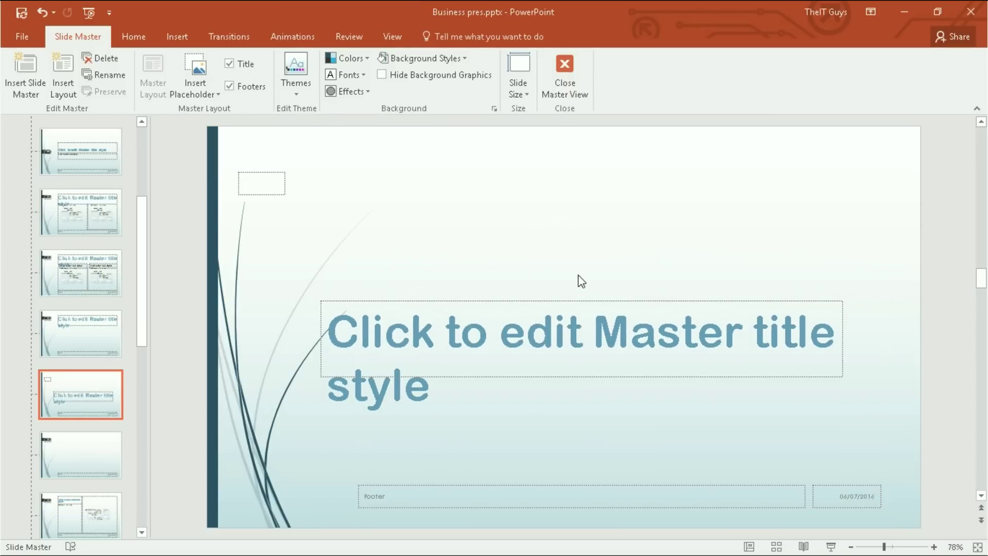
click(580, 304)
drag(580, 274, 626, 337)
scroll(637, 391, down, 5)
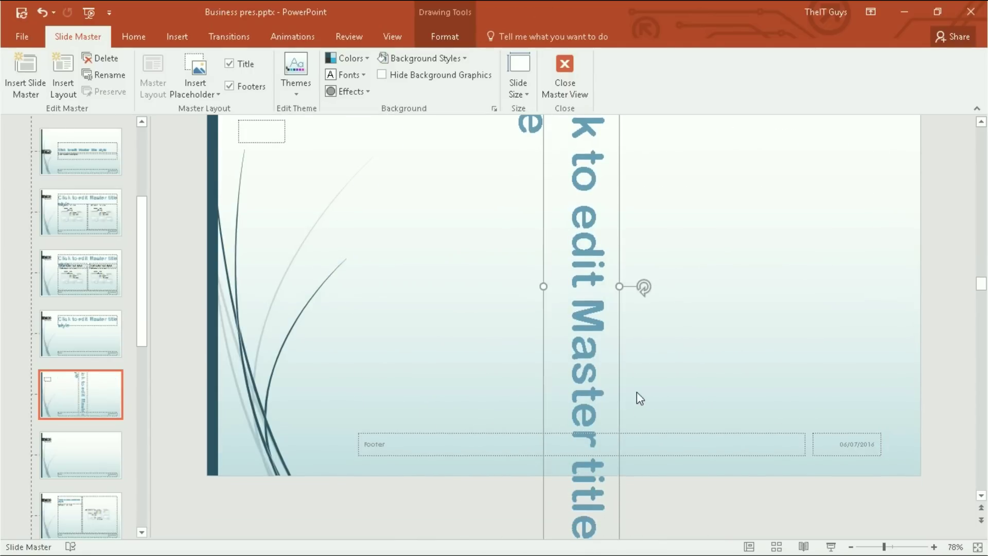
scroll(557, 438, up, 5)
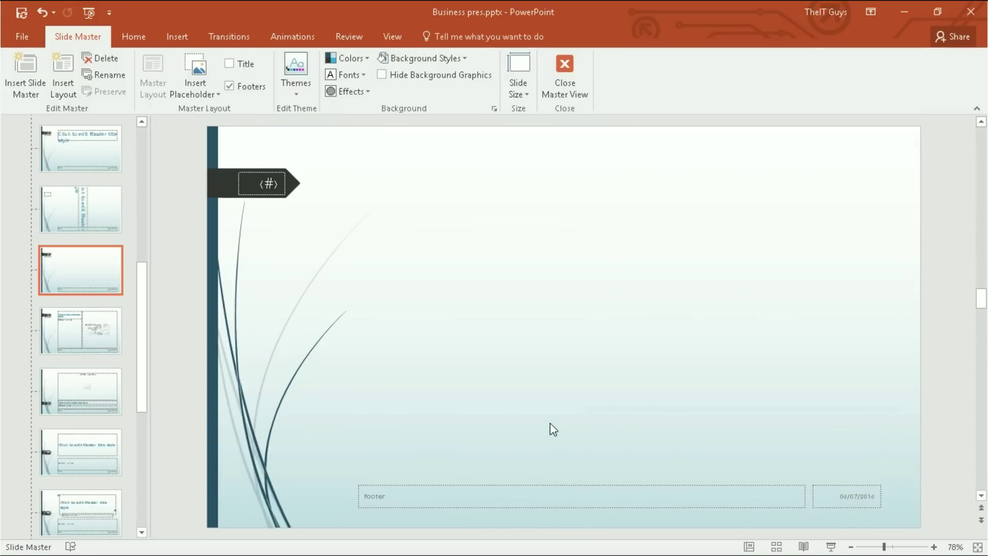
Step: Reposition and resize the vertical title into a tall narrow box right of centre
click(623, 225)
drag(622, 223, 619, 335)
drag(619, 189, 505, 425)
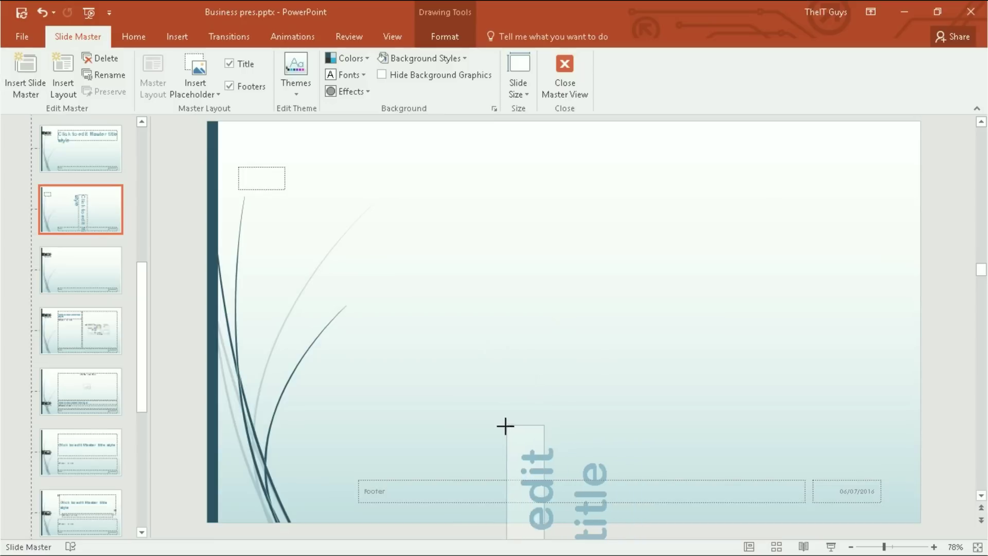
click(893, 398)
click(567, 483)
click(519, 426)
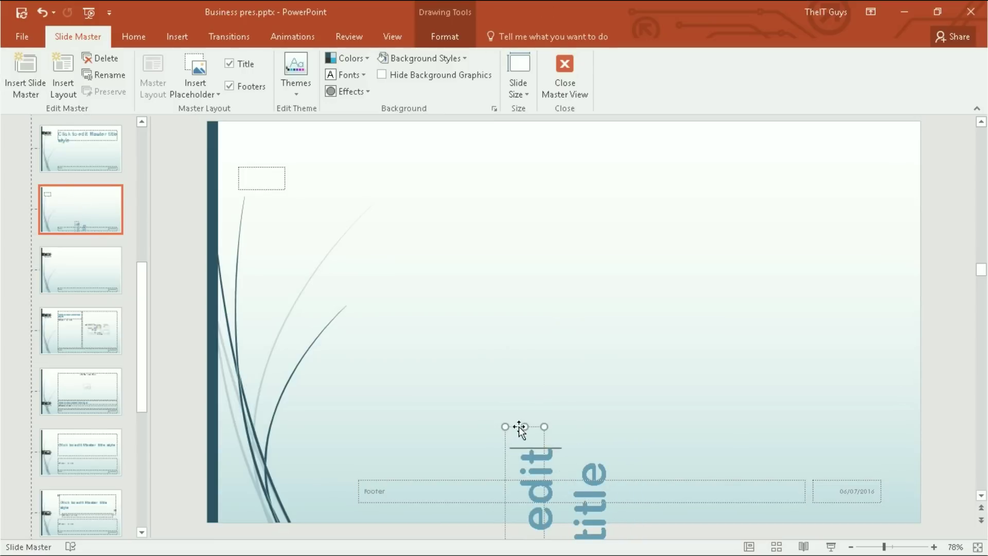
drag(532, 427, 557, 145)
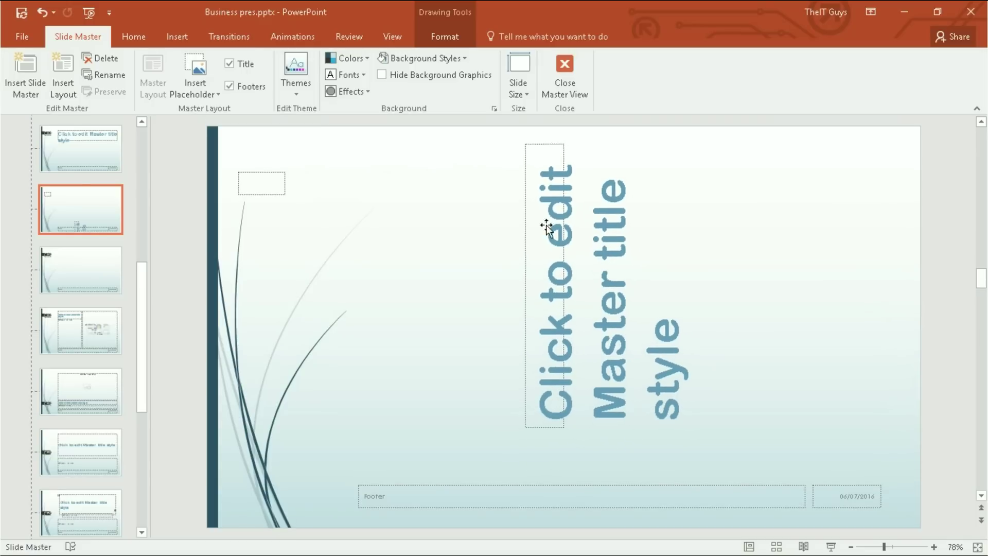
drag(564, 427, 592, 469)
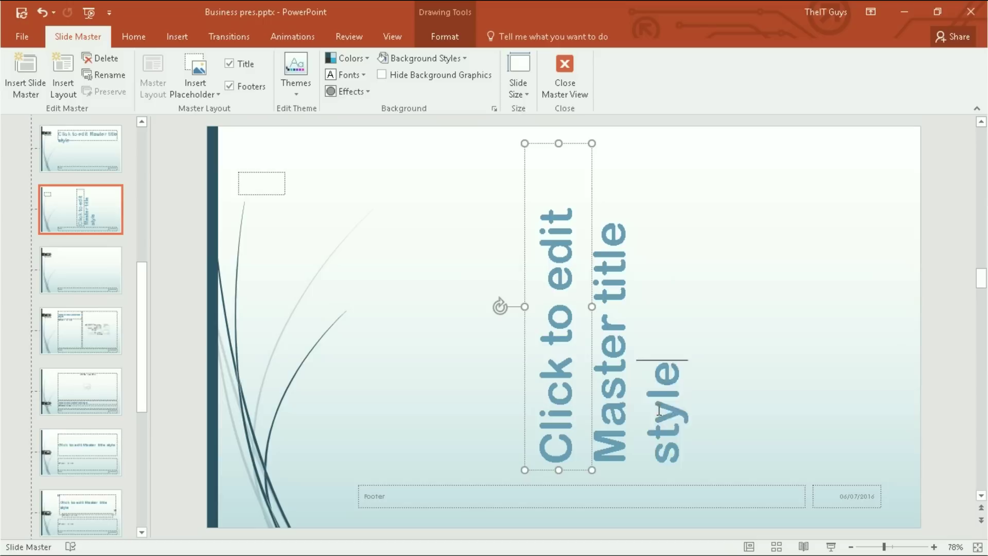
Step: Shrink the vertical title text from 60 to 44 point
drag(658, 360, 544, 433)
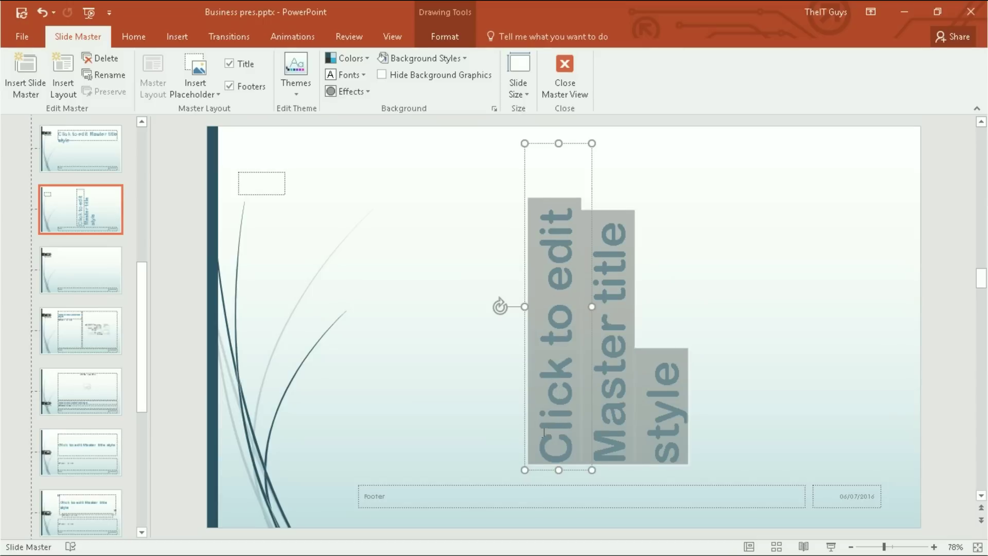
click(133, 36)
click(325, 64)
click(325, 64)
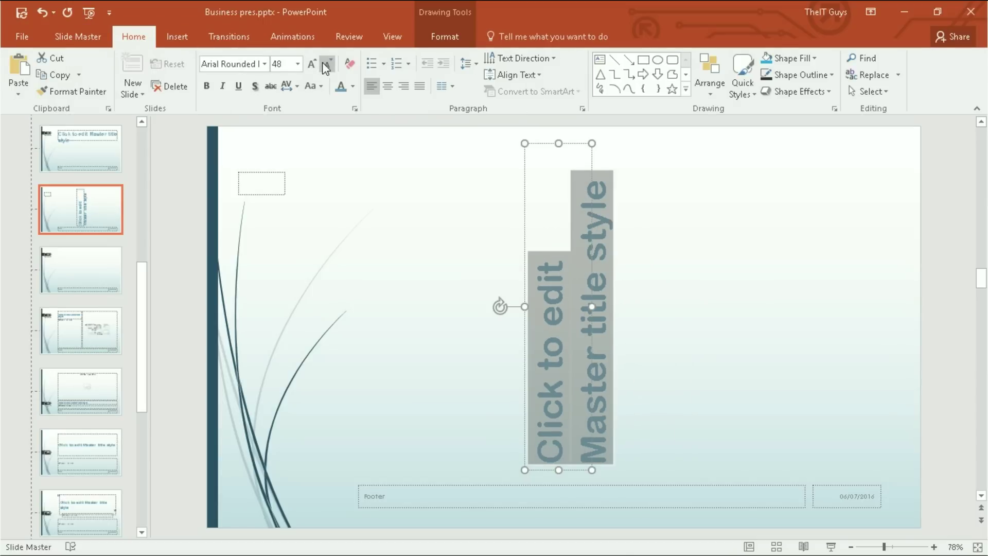
click(325, 65)
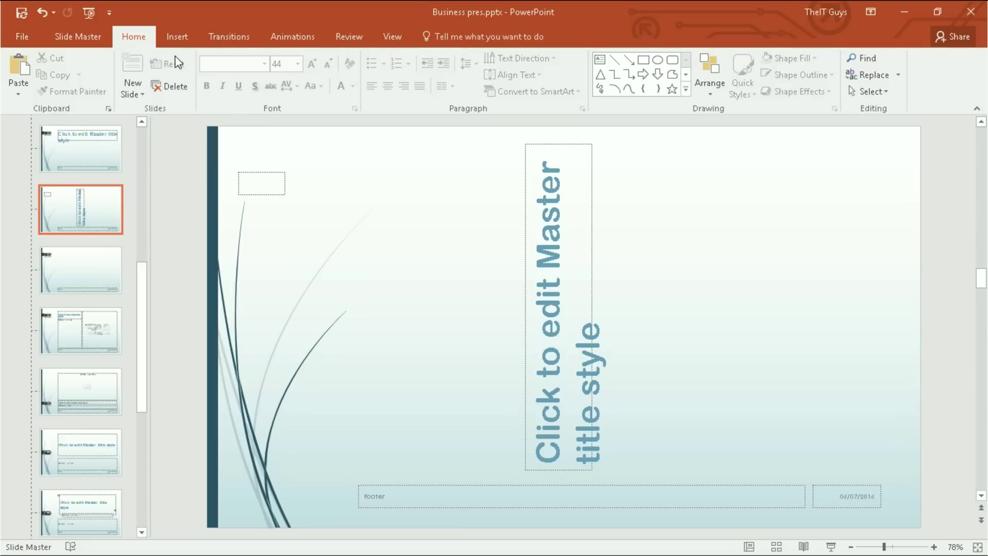
Step: Insert a text placeholder beside the vertical title
click(93, 34)
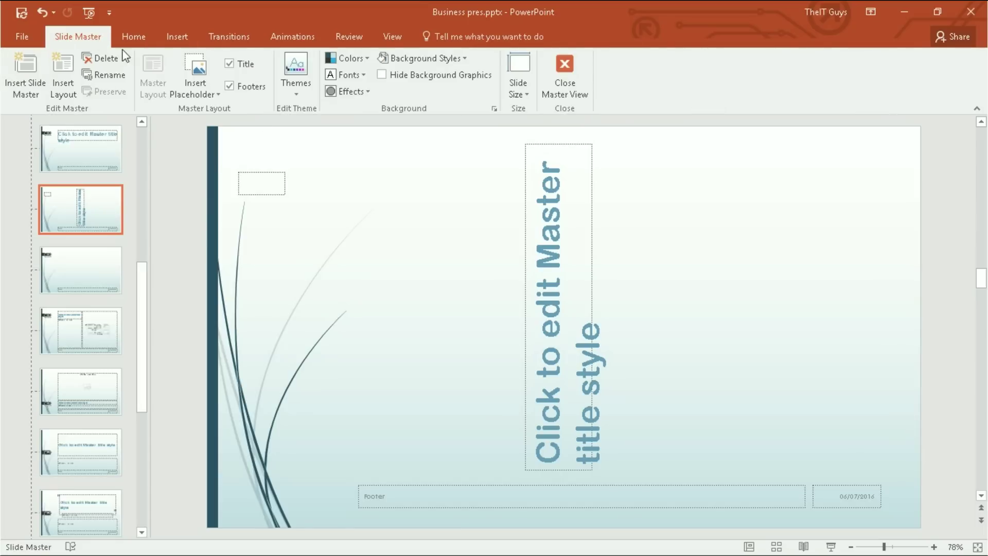
click(216, 94)
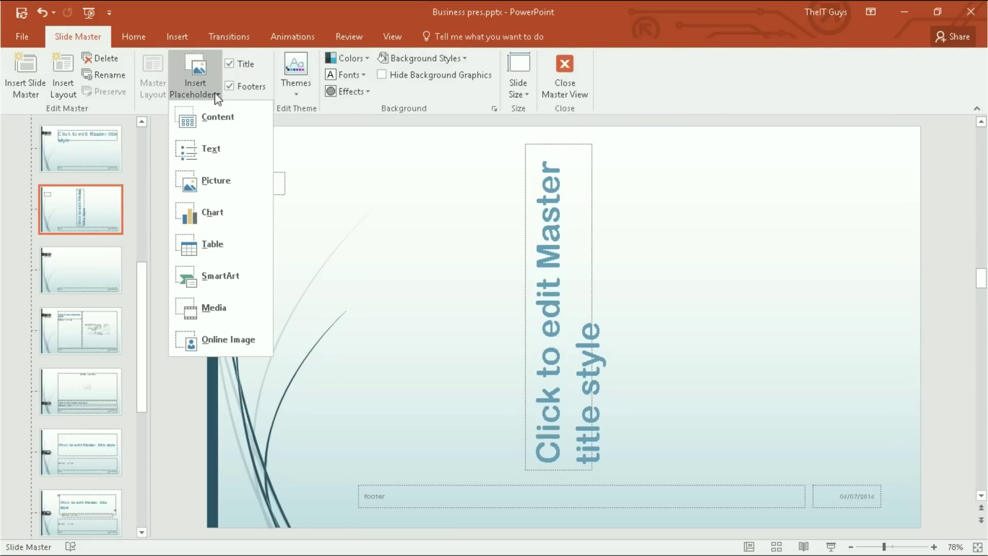
click(214, 149)
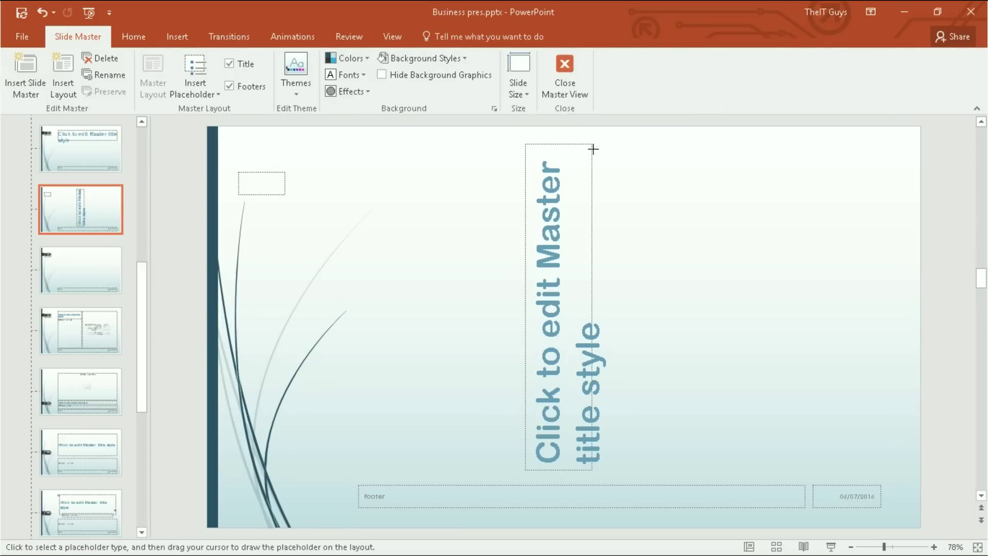
mouse_move(592, 145)
mouse_down()
mouse_move(717, 223)
mouse_move(789, 384)
mouse_move(878, 479)
mouse_move(880, 470)
mouse_up()
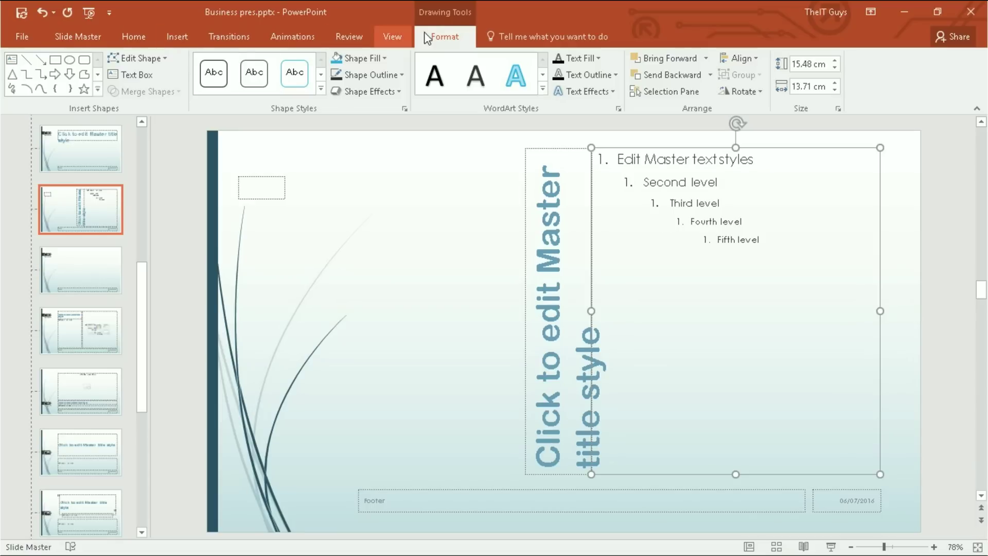
Step: Insert a picture placeholder on the other side of the vertical title
click(155, 34)
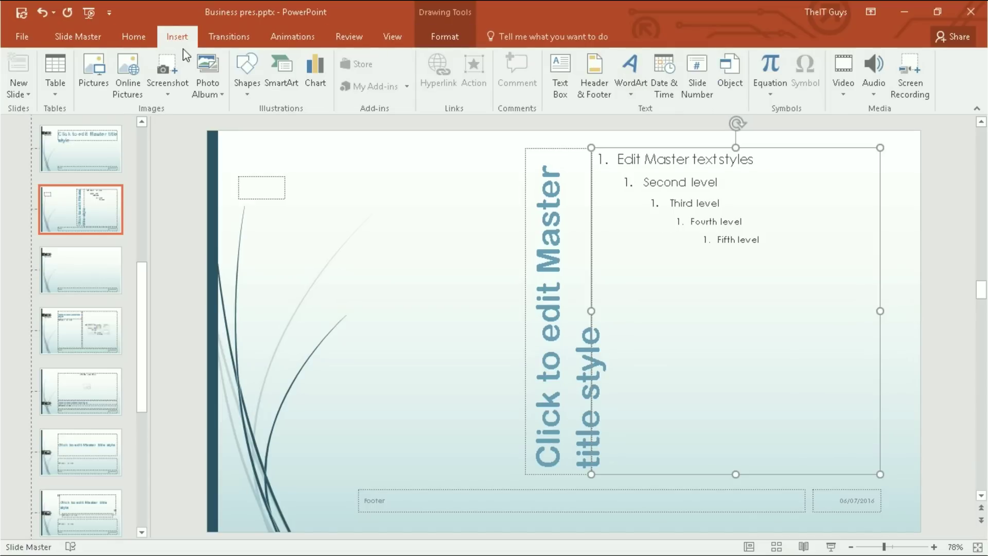
click(100, 38)
click(219, 96)
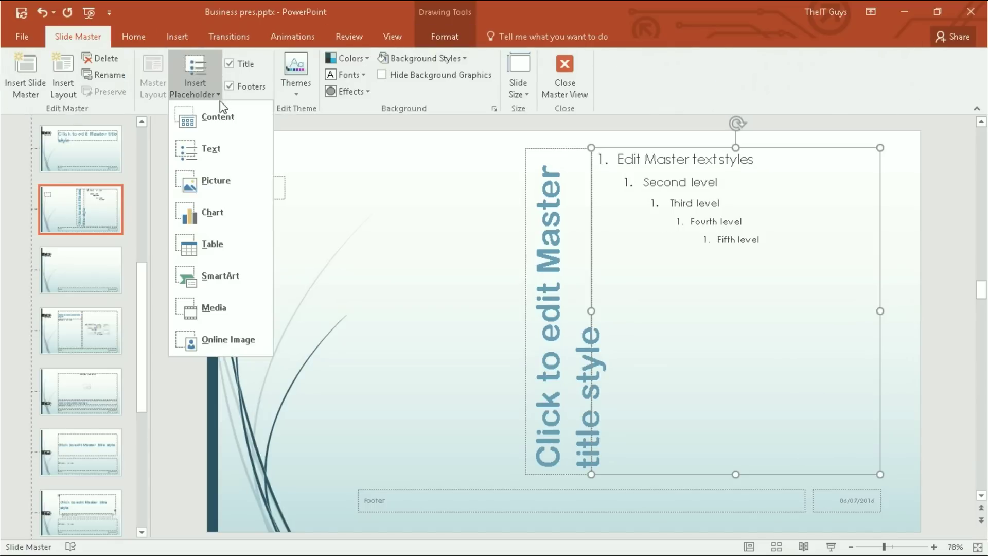
click(244, 195)
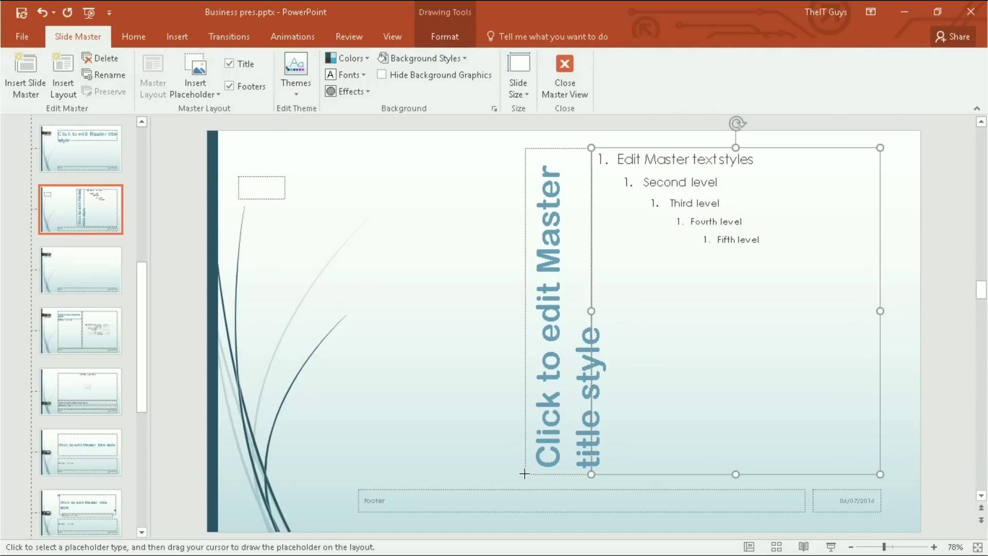
drag(524, 473, 314, 148)
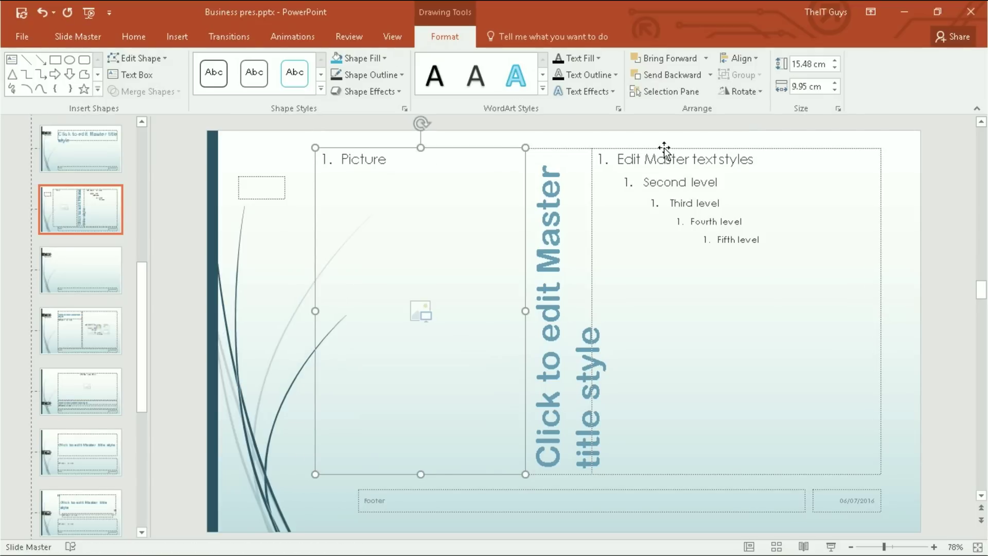
Step: Arrange the text placeholder on the left and the picture placeholder on the right, both full height
drag(663, 149, 287, 198)
drag(408, 148, 765, 156)
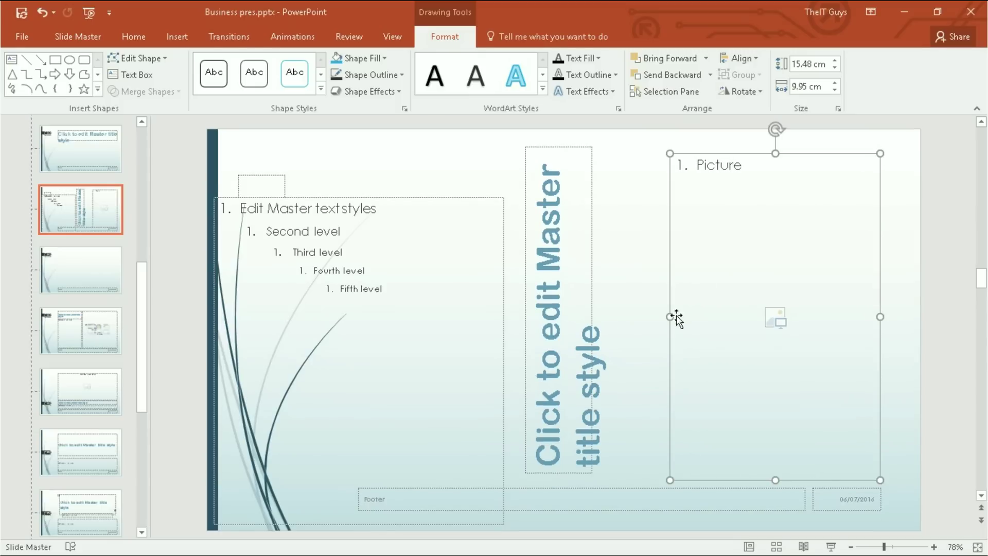
drag(675, 319, 592, 319)
drag(474, 197, 495, 148)
drag(234, 472, 287, 467)
click(661, 158)
drag(737, 152, 736, 145)
drag(735, 479, 736, 470)
click(78, 36)
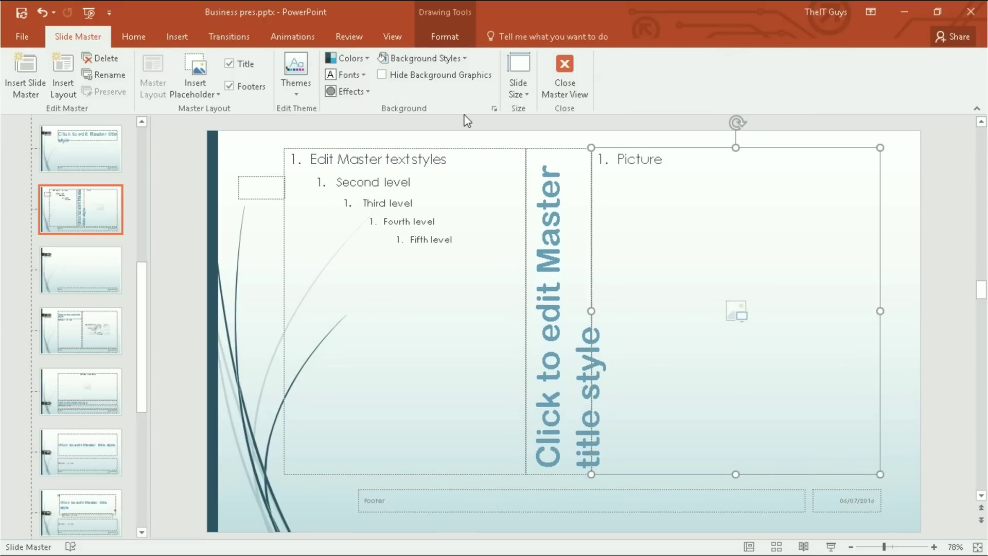
click(373, 127)
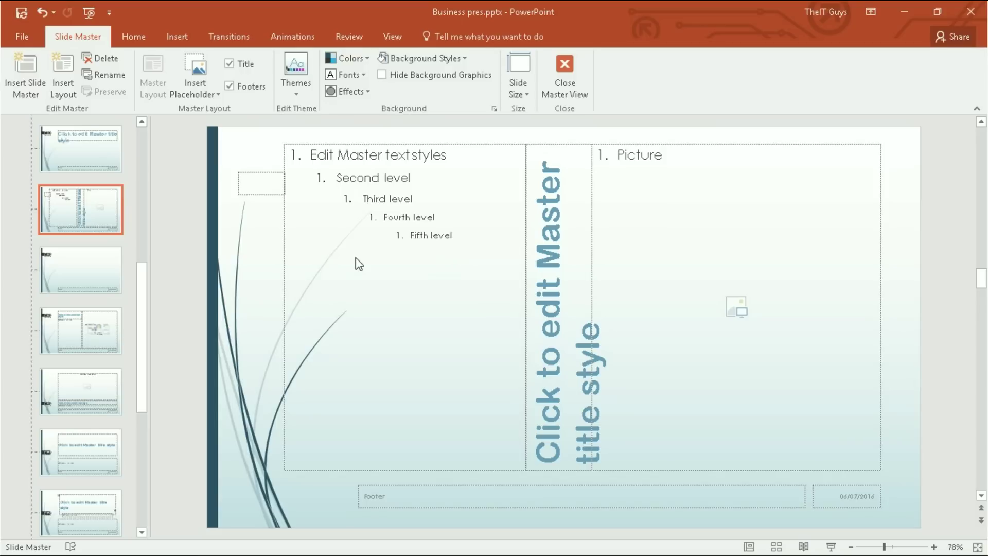
Step: Rename the custom layout from 'Custom Layout' to 'Picture on right' and close Master View
click(104, 75)
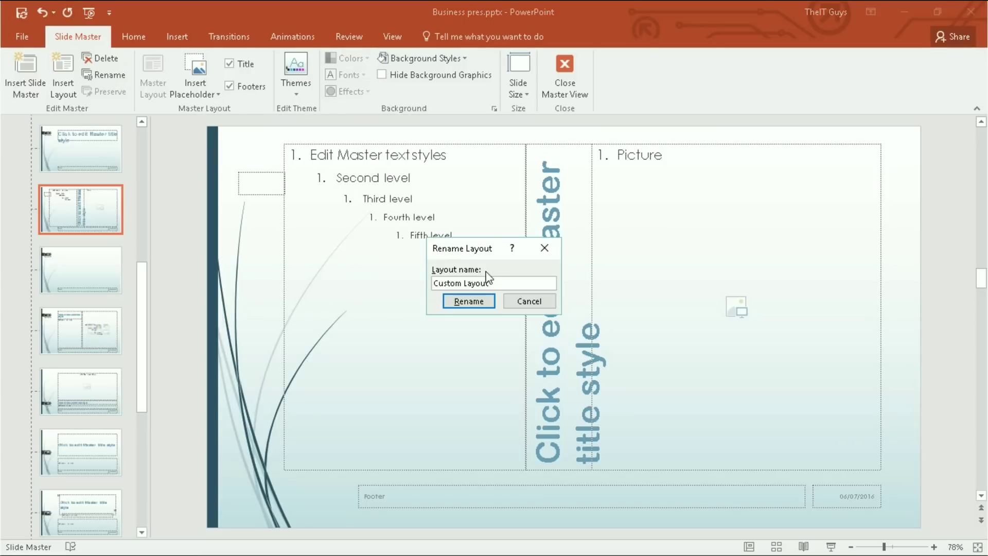
drag(502, 282, 416, 276)
text(Picture on right)
click(467, 301)
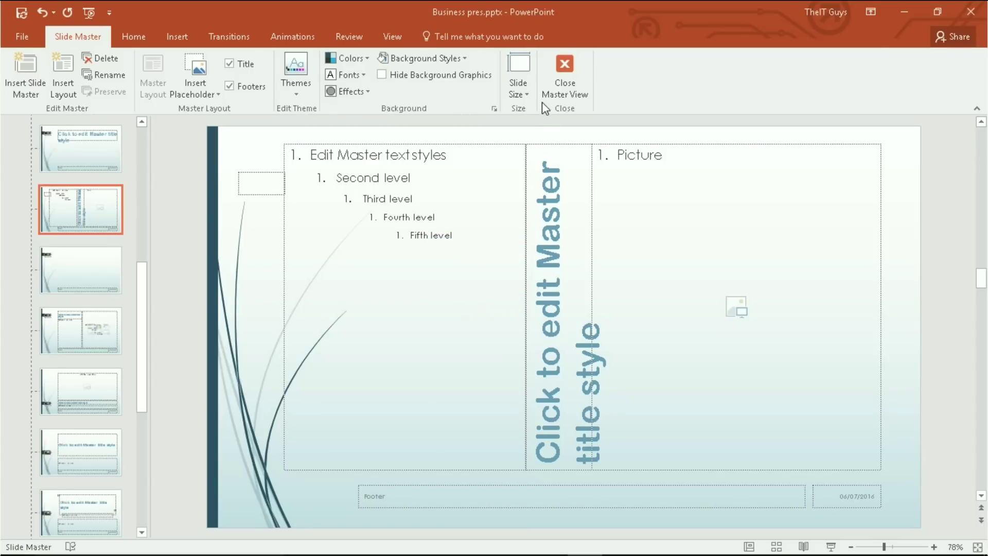
click(565, 72)
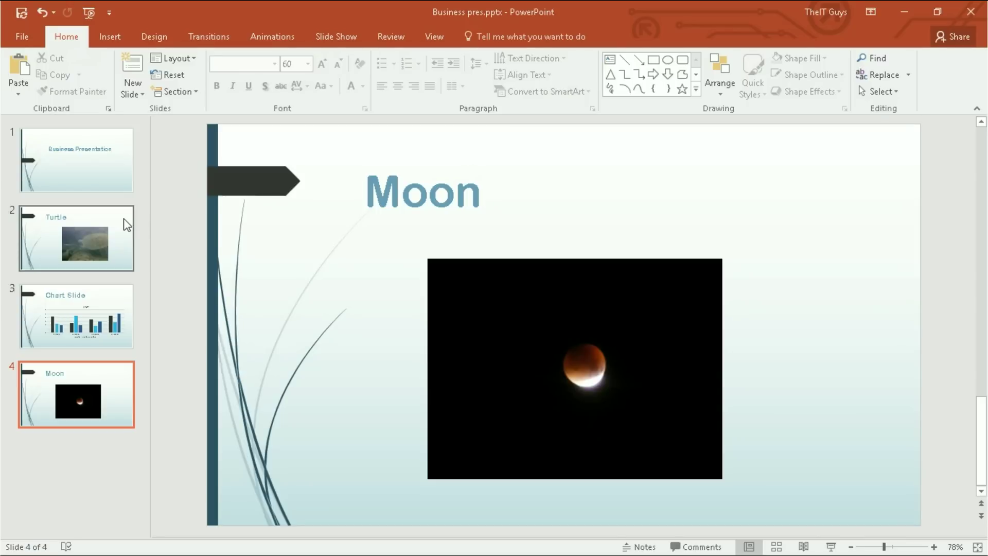
Step: Apply the Picture on right layout to the Turtle slide
click(130, 224)
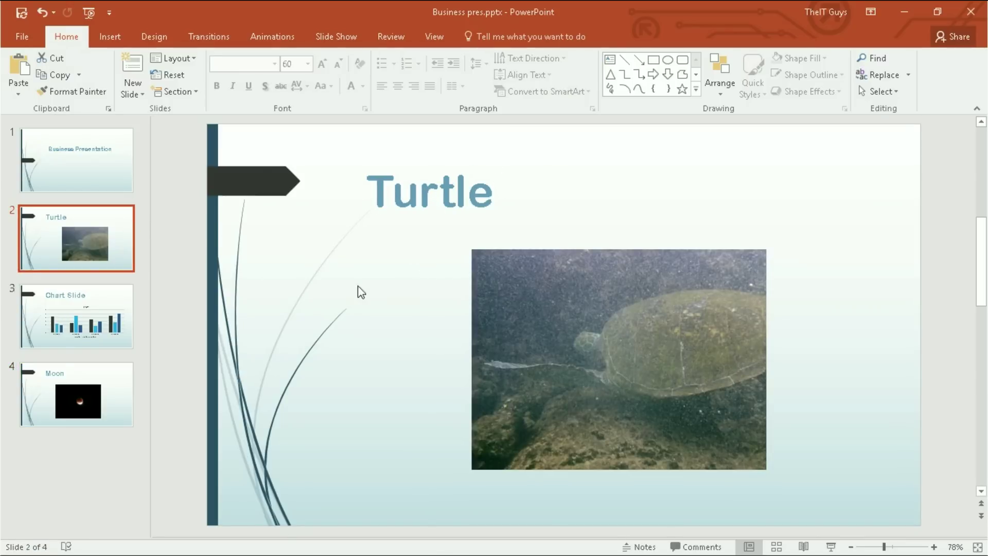
click(194, 58)
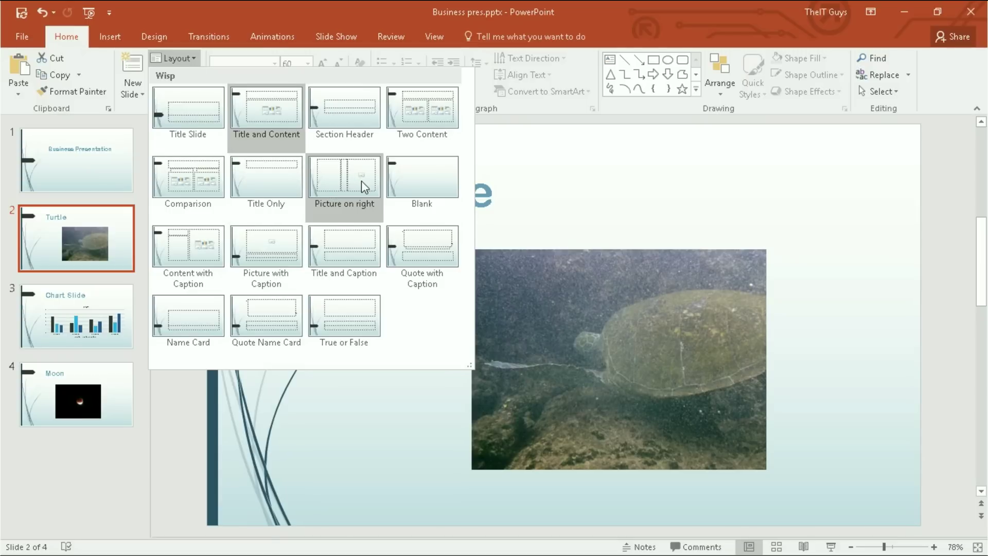
click(366, 215)
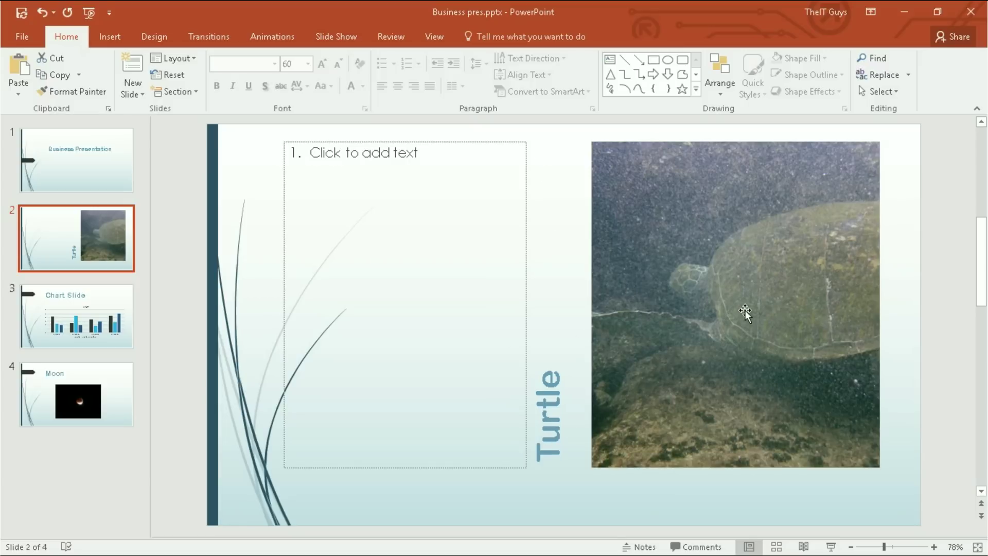
Step: Enter the bullet 'Info about Turtles' in the Turtle slide's text placeholder
click(431, 152)
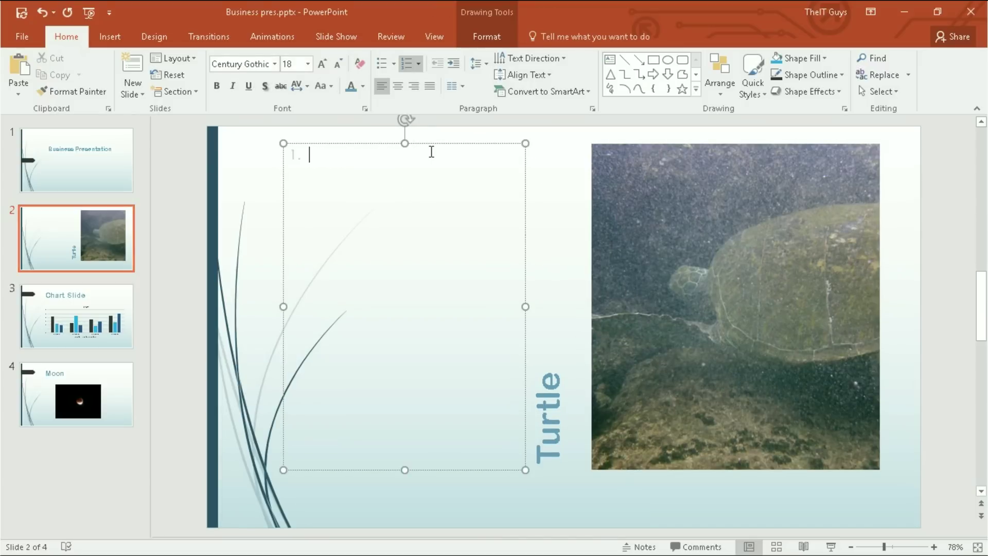
text(Info abou)
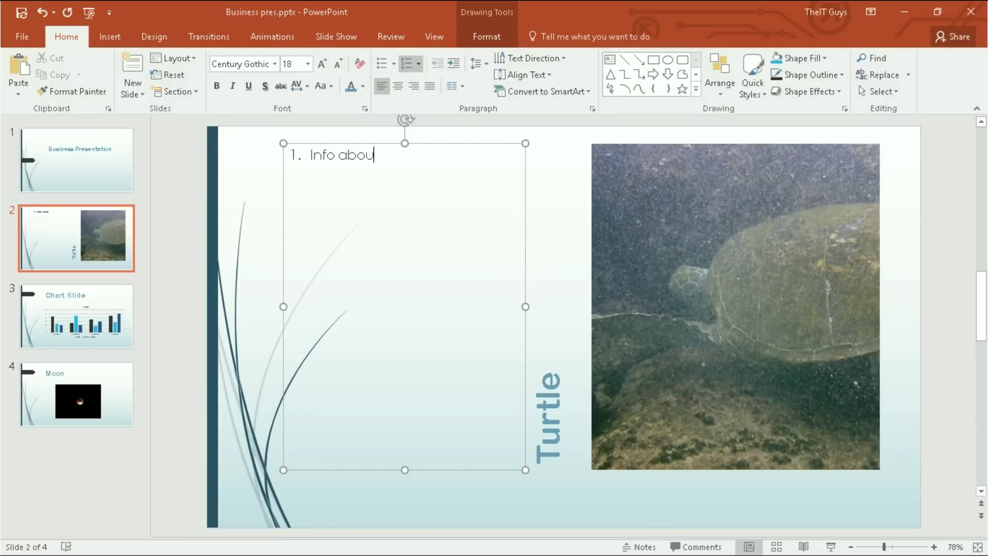
text(t Turtle)
text(voebgoeb)
key(BackSpace)
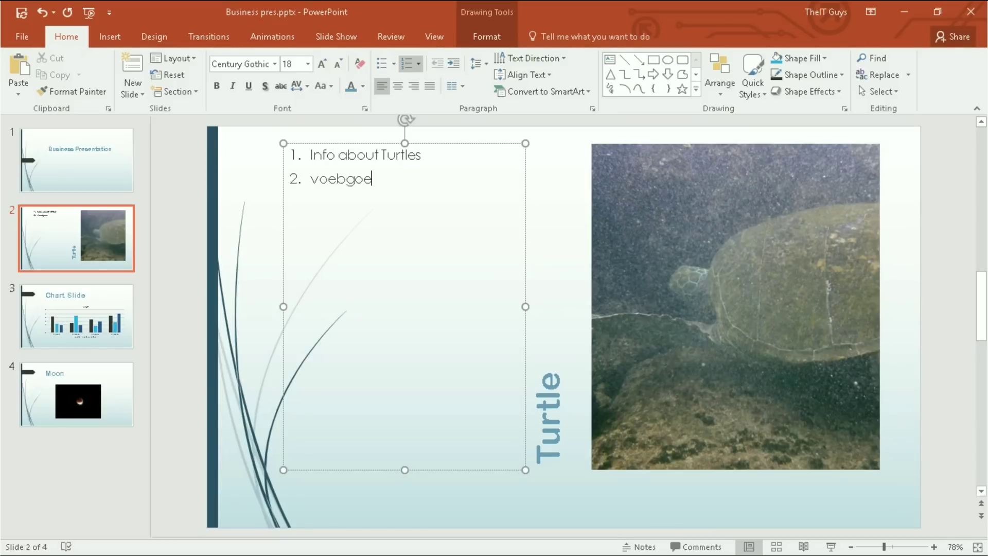
key(BackSpace)
key(BackSpace)
key(BackSpace)
key(BackSpace)
key(BackSpace)
key(BackSpace)
key(BackSpace)
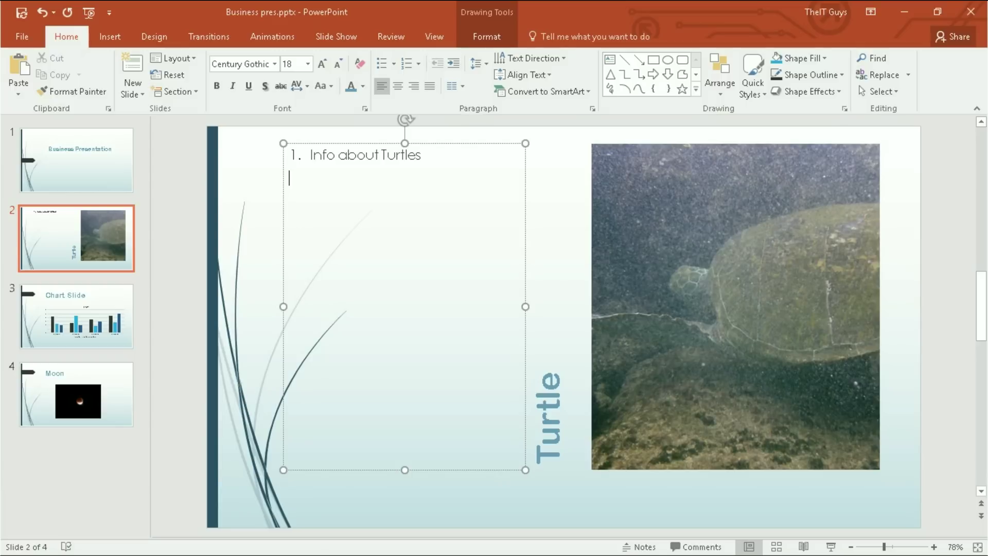
click(551, 147)
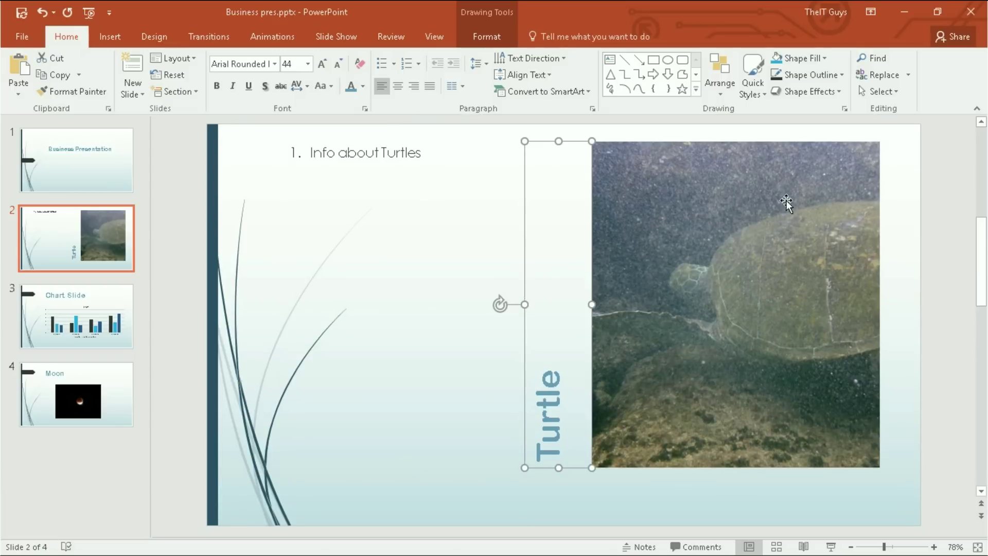
click(896, 297)
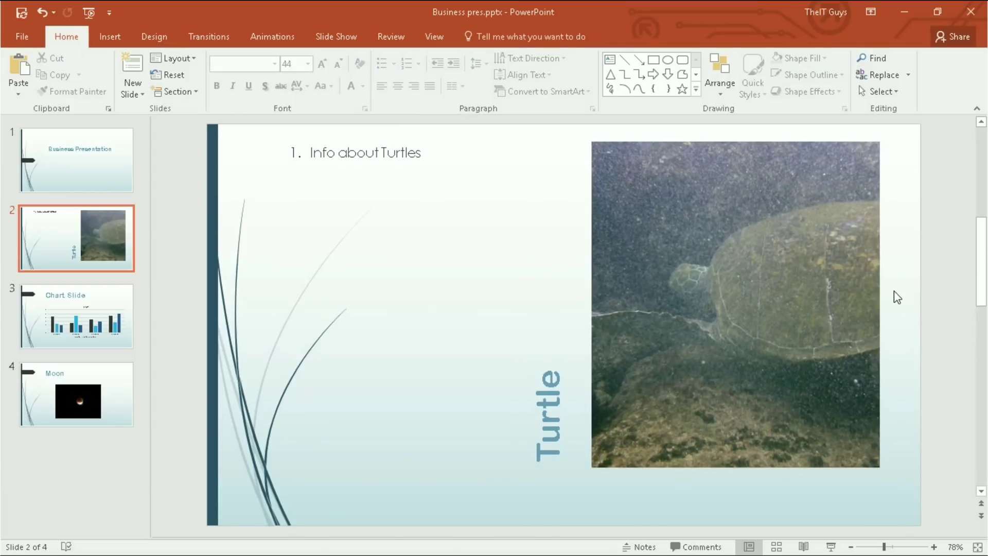
click(116, 400)
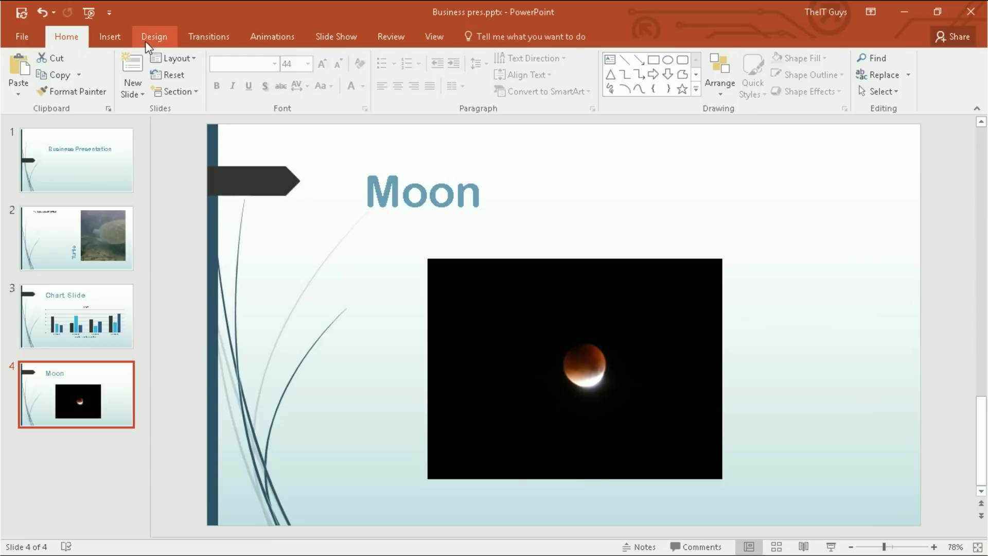